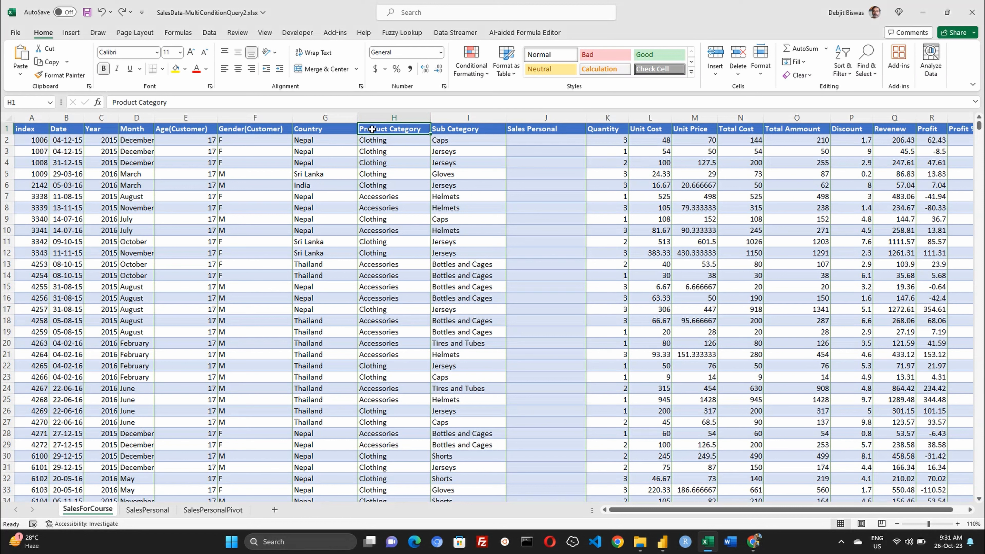
Step: Insert a new column before Sub Category in the SalesForCourse sheet and give it the header "Country+Product"
click(319, 129)
click(334, 118)
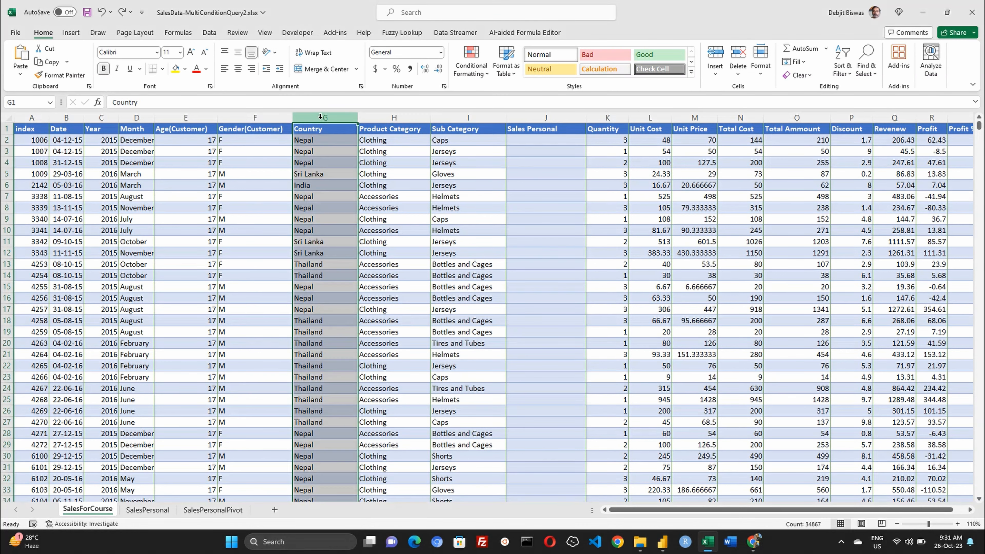
click(374, 118)
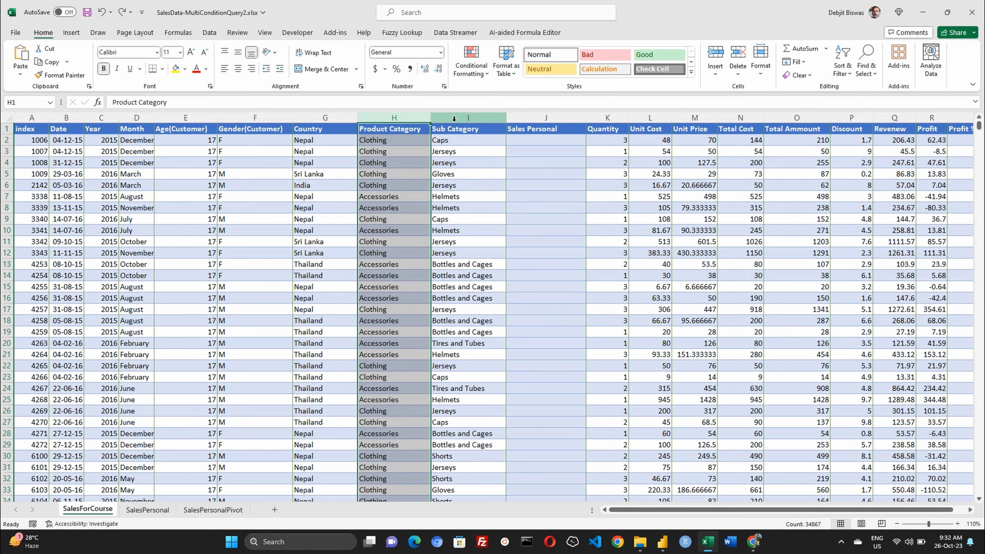
click(454, 118)
key(ctrl+shift+equal)
text(Country)
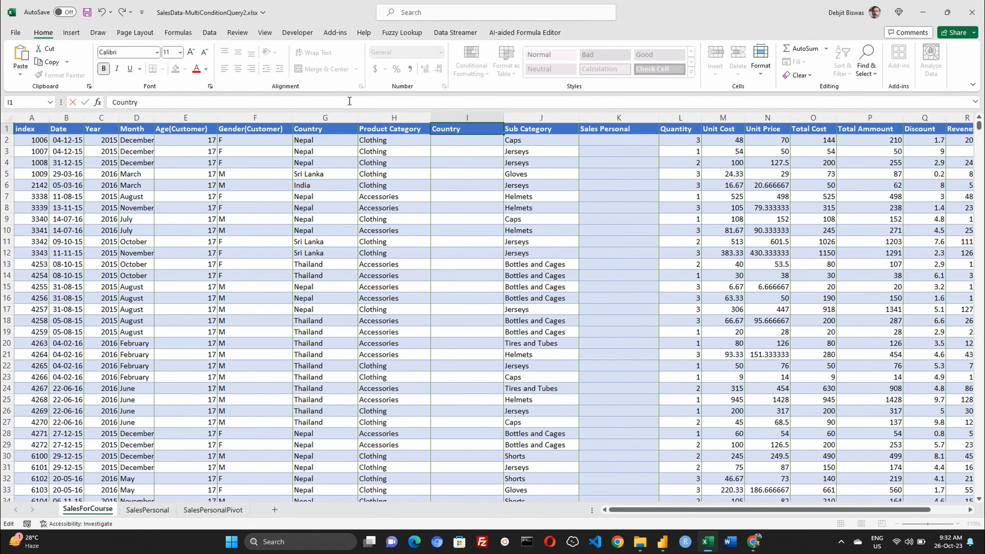
text(+Product)
key(Return)
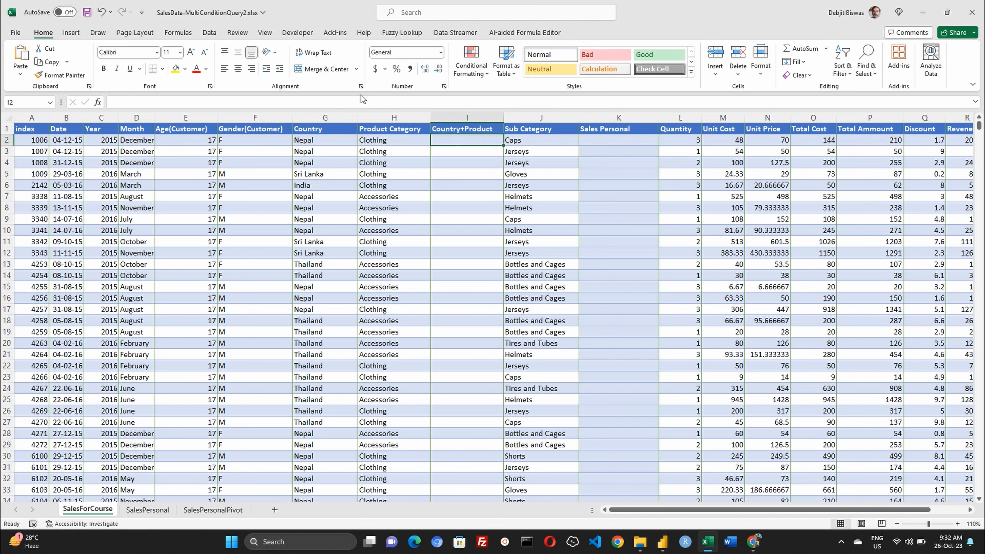
Step: Enter =G2&H2 in cell I2 to join country and product category, and fill the formula down the whole column
text(=)
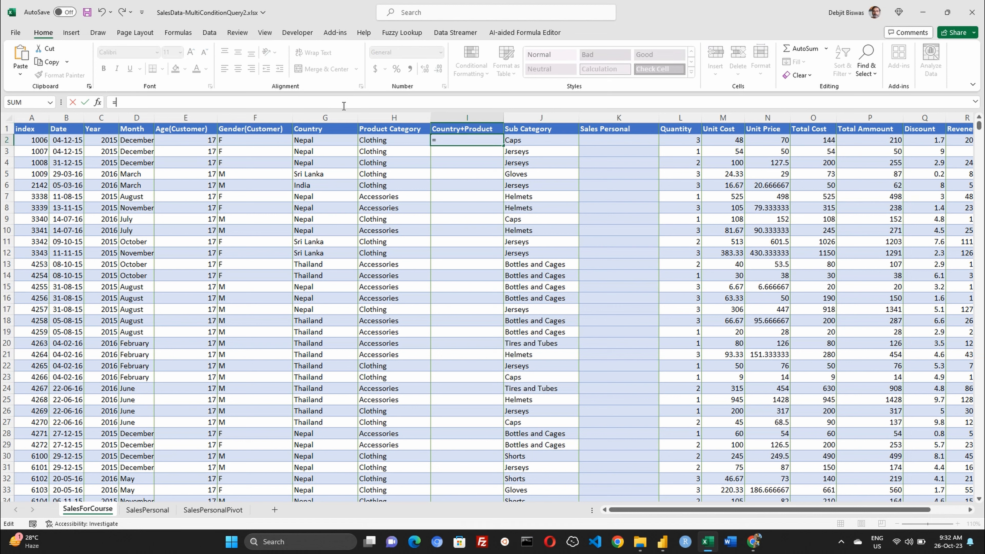
key(Left)
key(Left)
text(&)
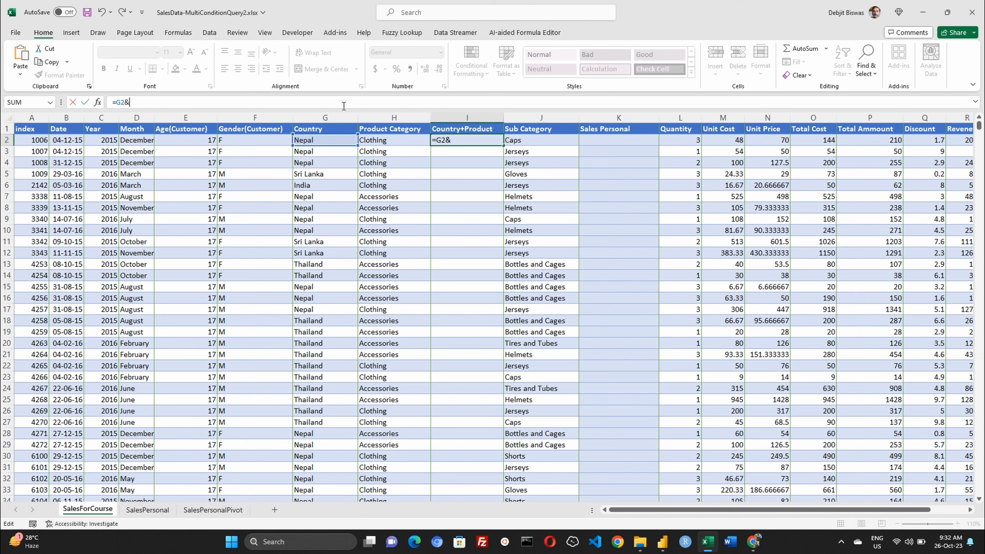
key(Left)
key(Return)
click(465, 140)
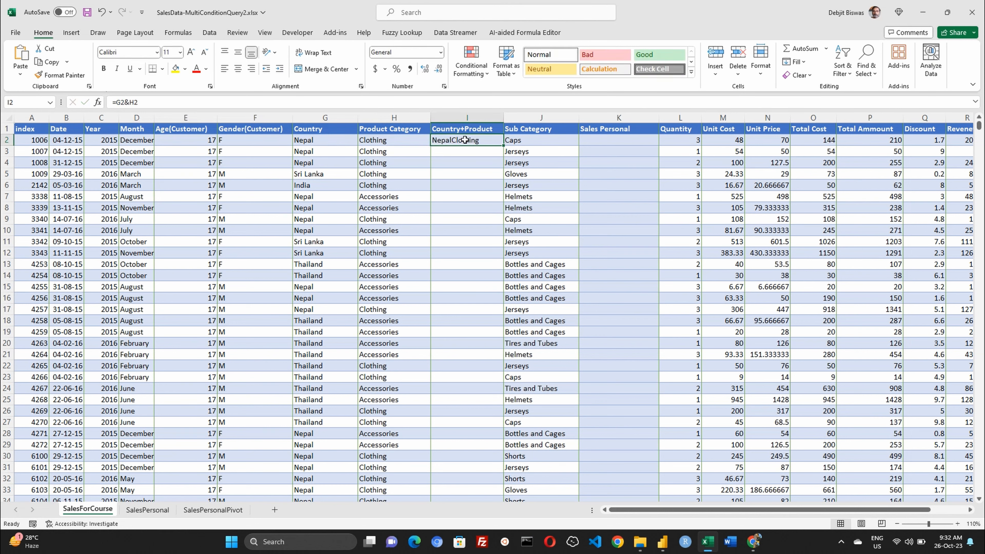
double_click(504, 146)
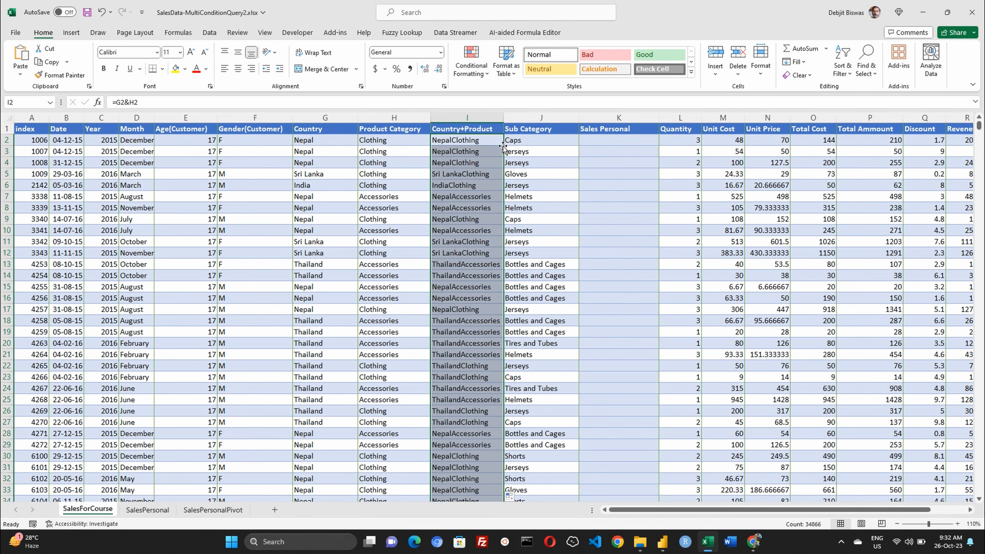
Step: On the SalesPersonal sheet, widen column D and add the header "Country+Product" in D1
click(149, 510)
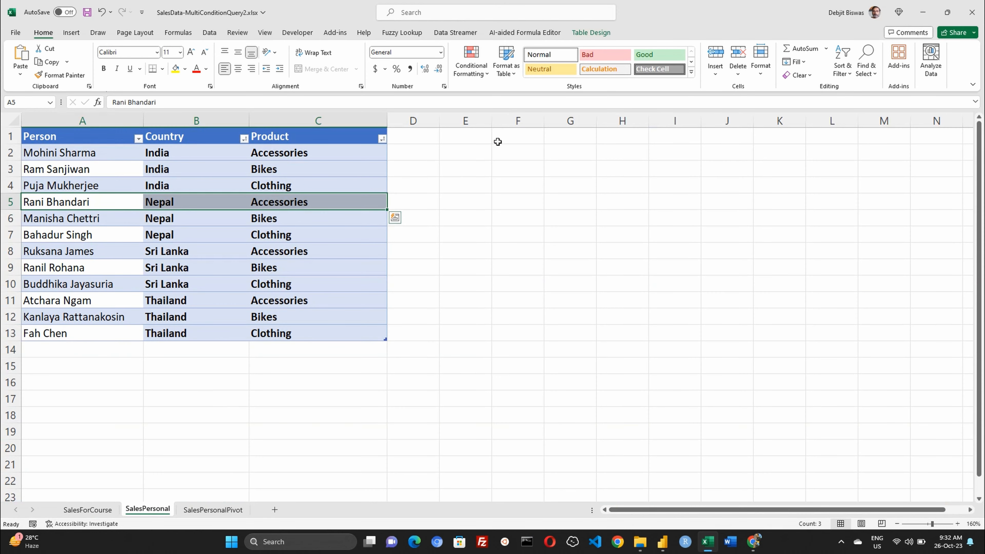
click(431, 154)
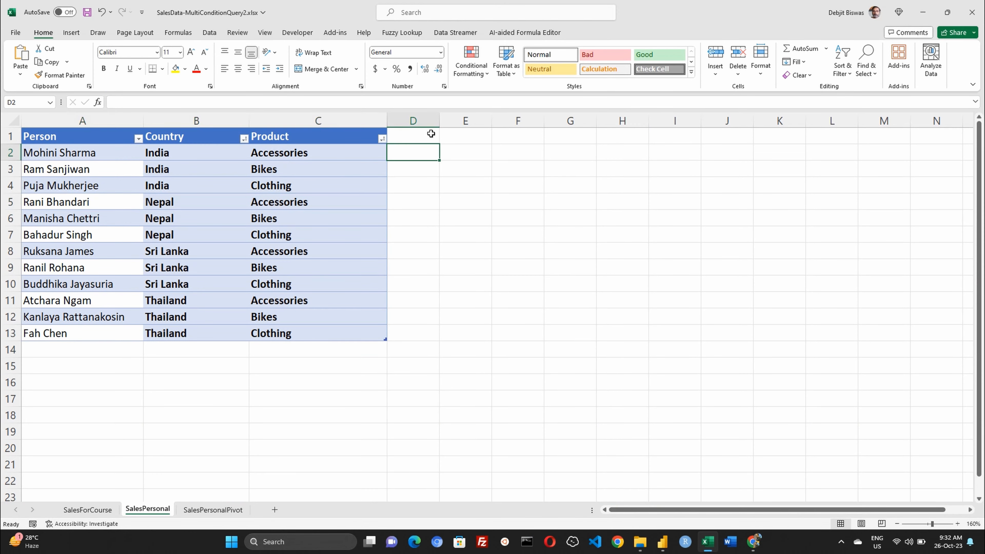
drag(439, 121, 482, 118)
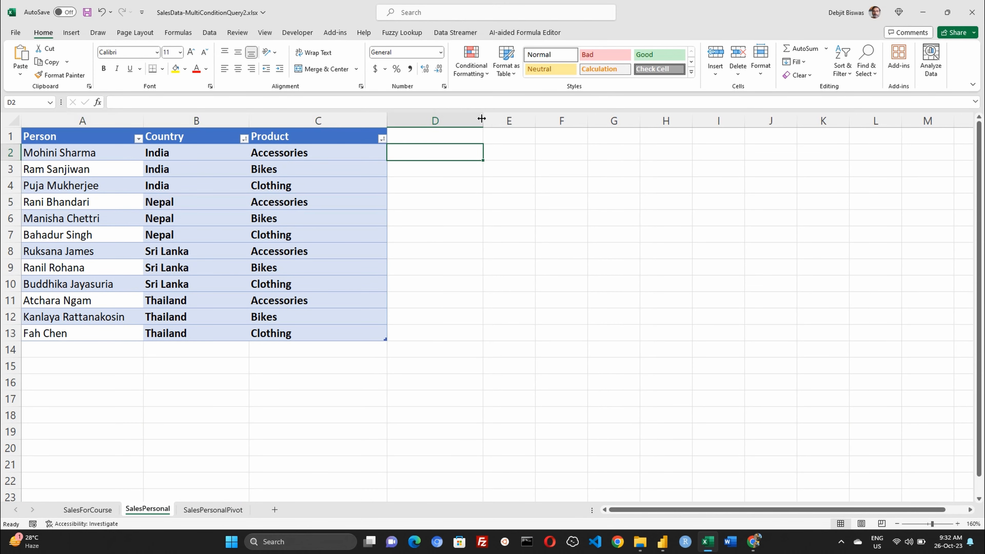
double_click(420, 135)
text(Country)
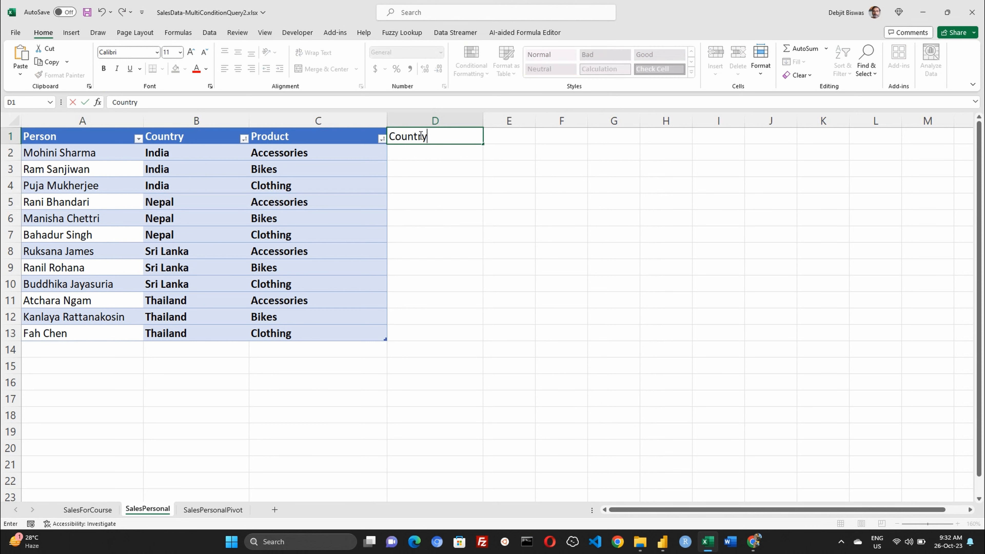
text(+Product)
key(Return)
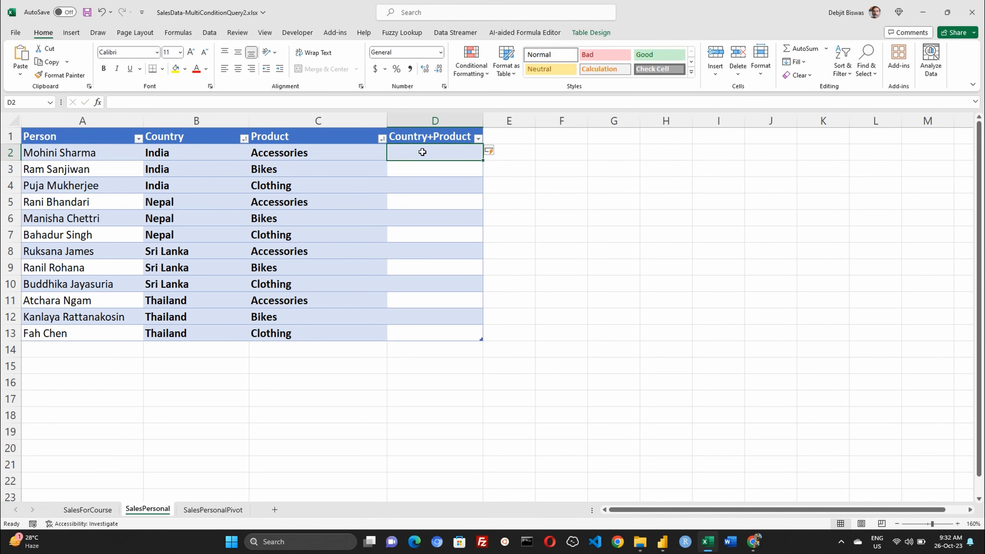
Step: Enter =B2&C2 in cell D2 to join country and product for the table's Country+Product column
click(384, 102)
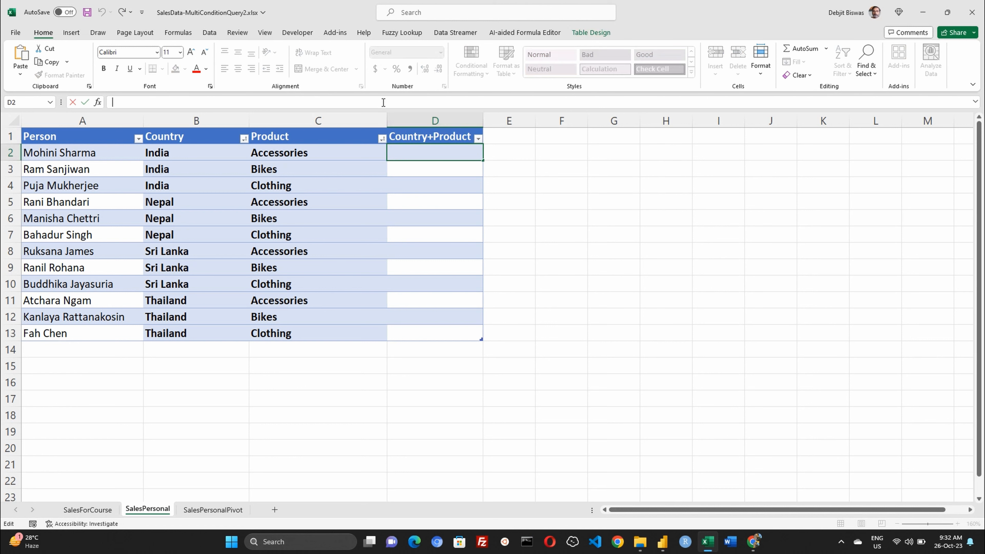
text(=)
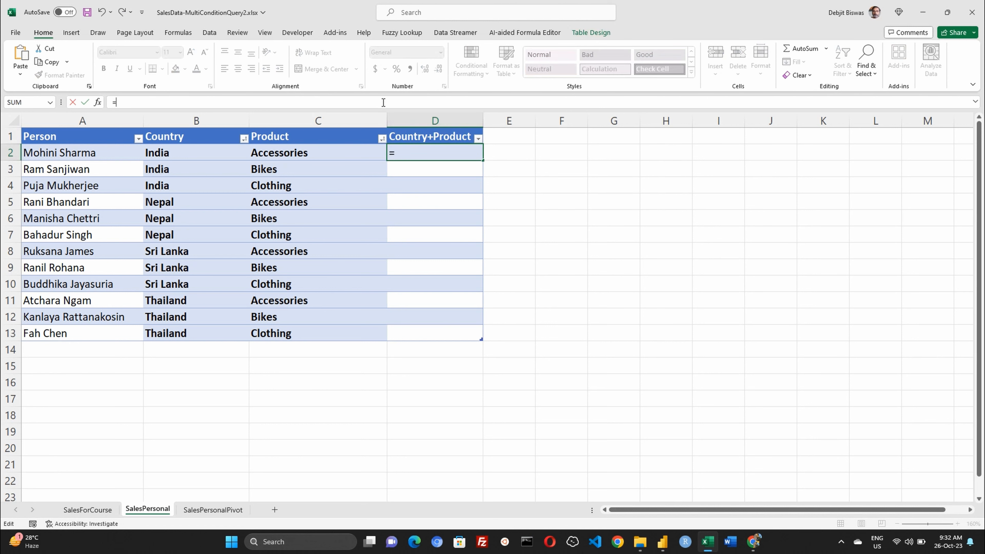
text(B2)
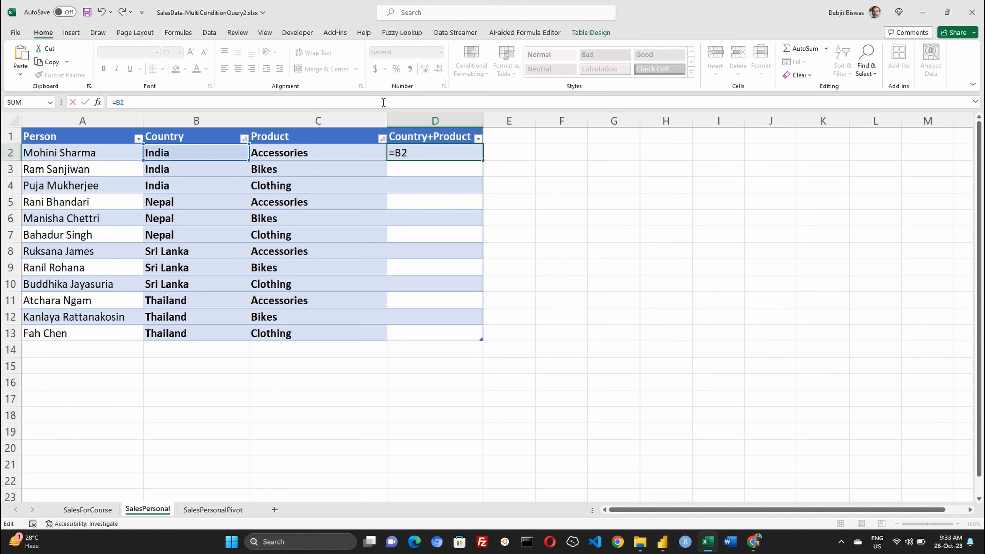
text(&C2)
key(Return)
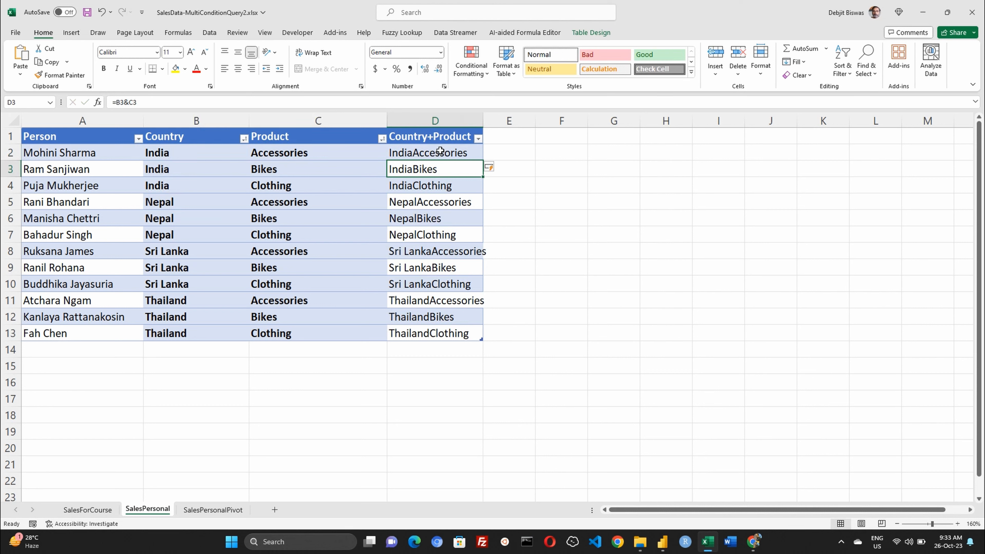
click(440, 152)
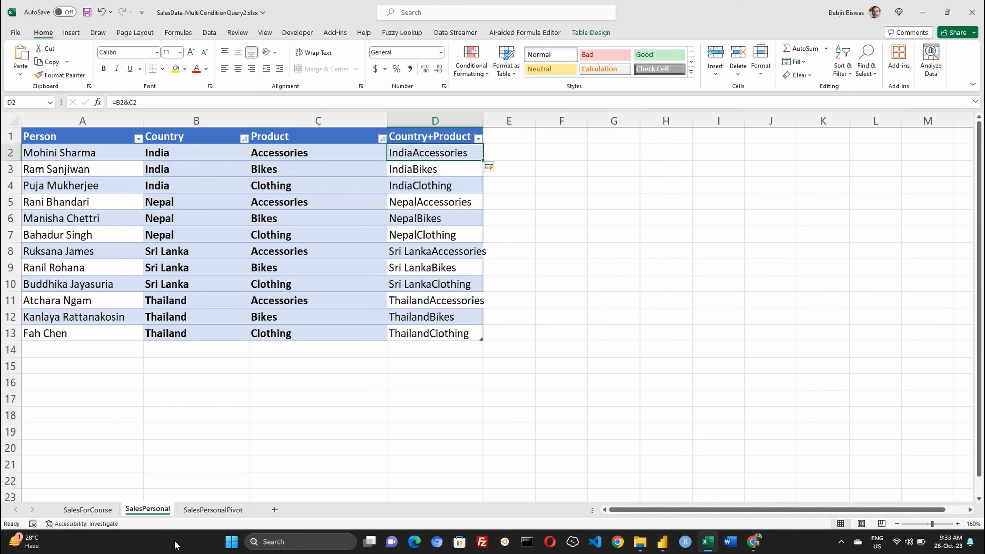
Step: On the SalesForCourse sheet, begin an XLOOKUP formula in K2 under Sales Personal with I2 as the lookup value
click(88, 510)
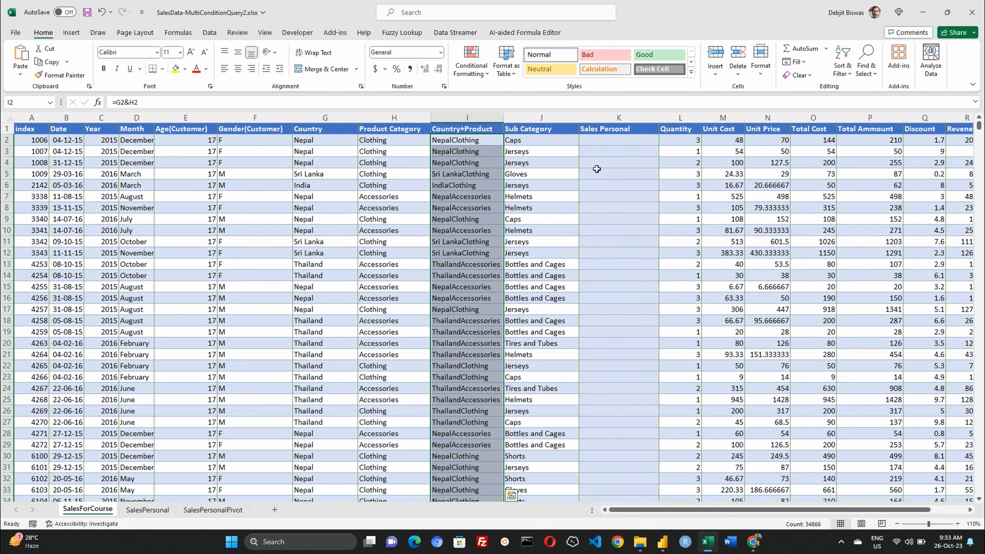
click(605, 141)
text(=X)
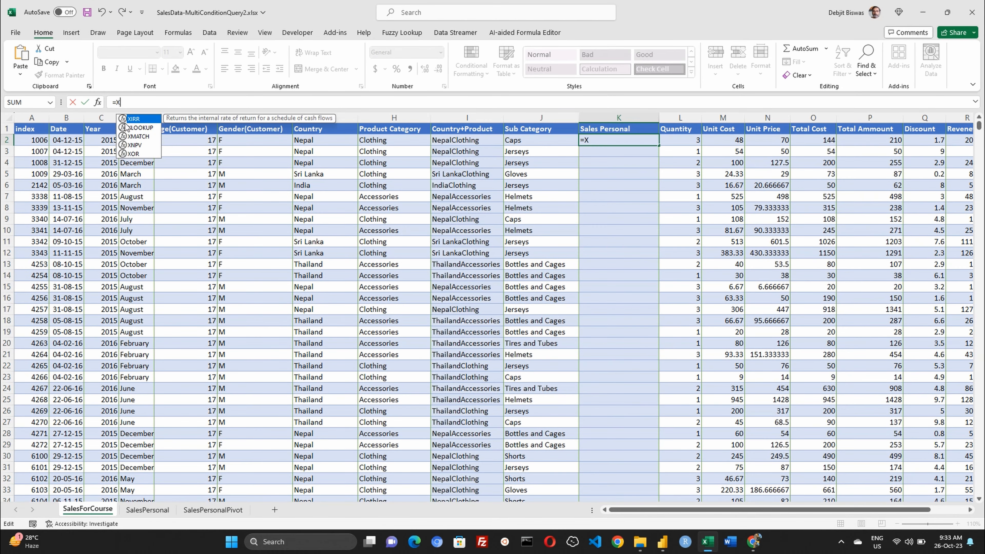
double_click(134, 127)
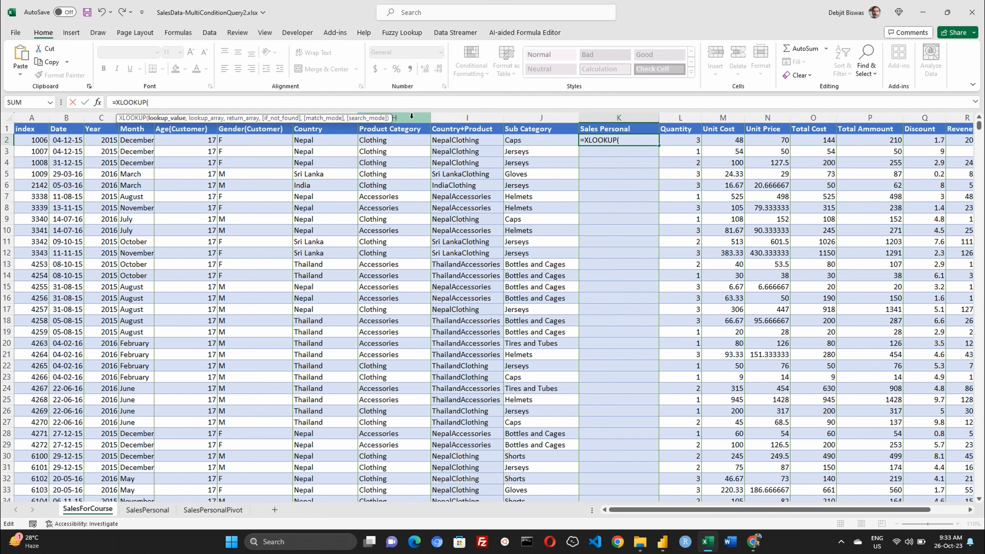
click(449, 140)
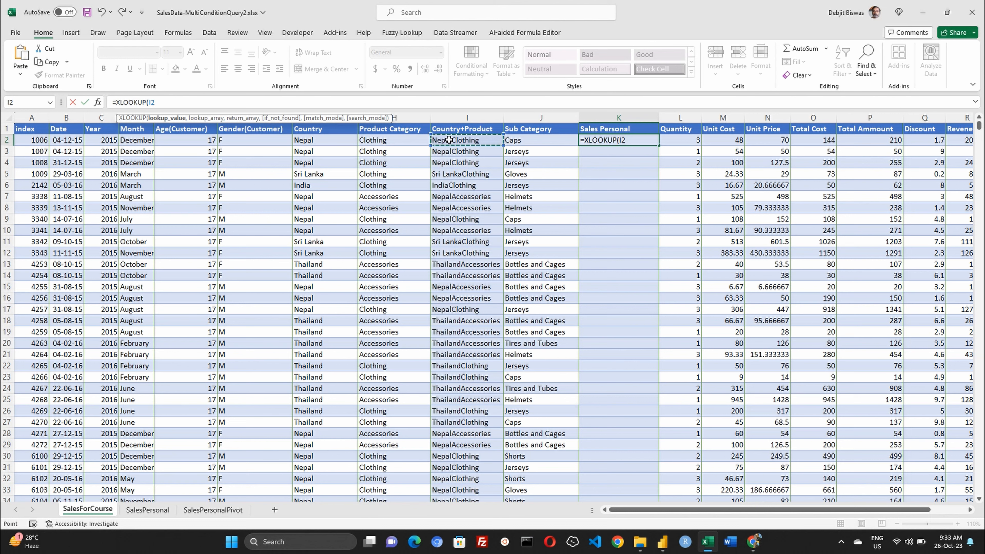
text(,)
Step: Use column D of the SalesPersonal sheet as the XLOOKUP lookup array and its column A as the return array
click(147, 510)
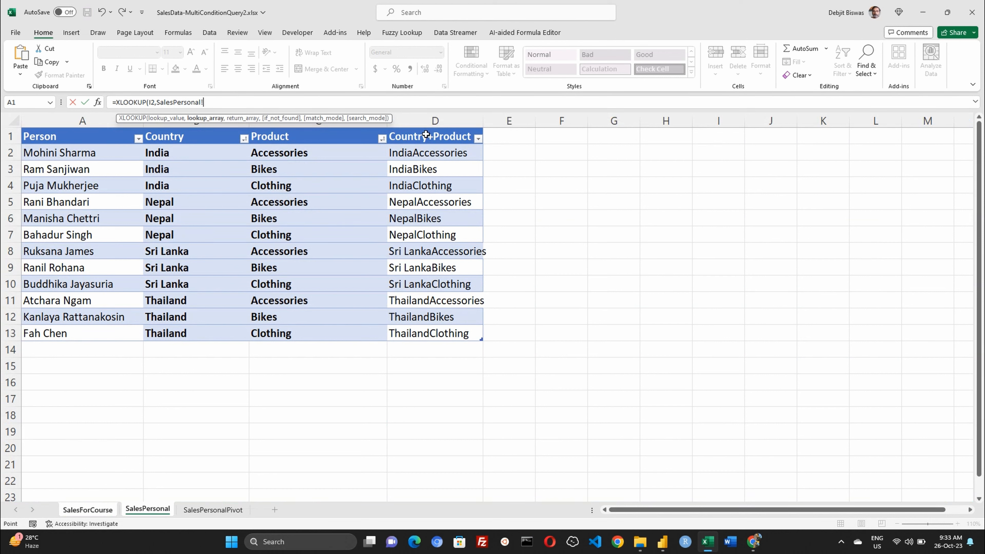
click(426, 121)
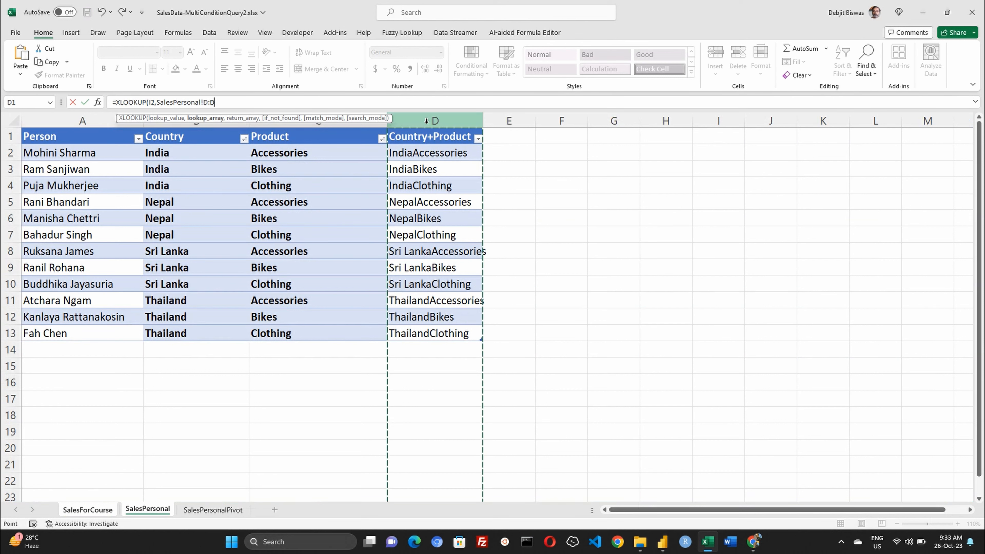
text(,)
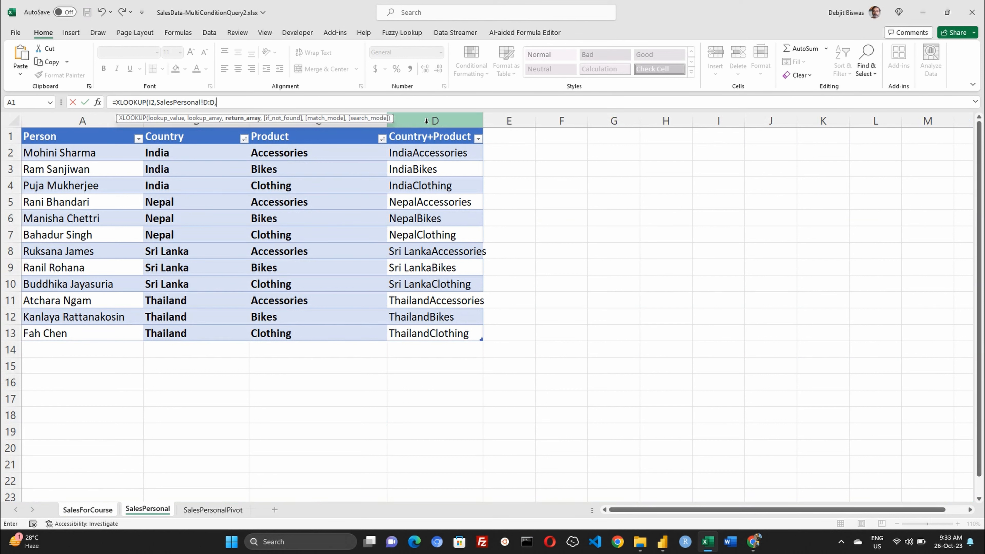
click(37, 120)
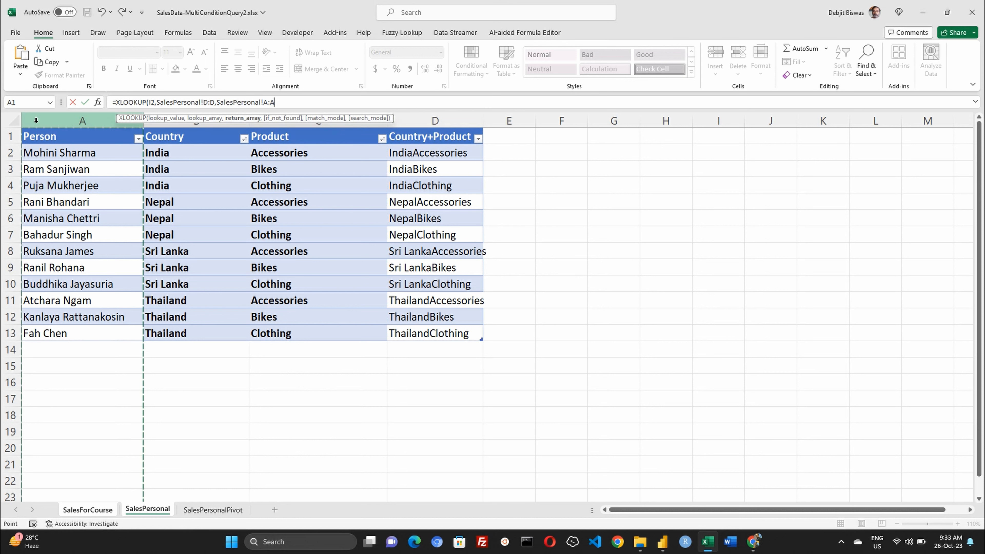
text(,)
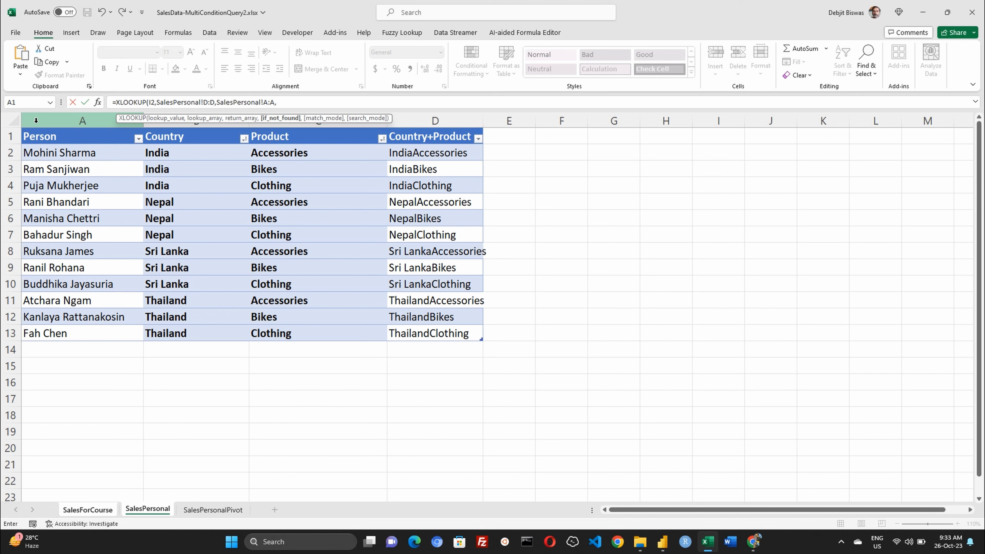
Step: Complete the XLOOKUP with "Not Found" as the if-not-found text, match mode 0 and search mode 1
text("Not Found",0)
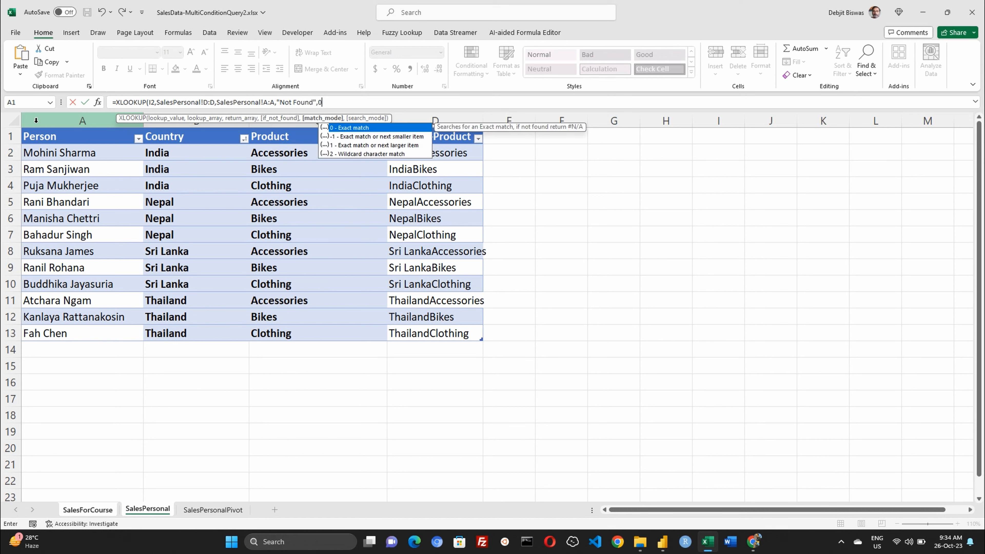
text(,)
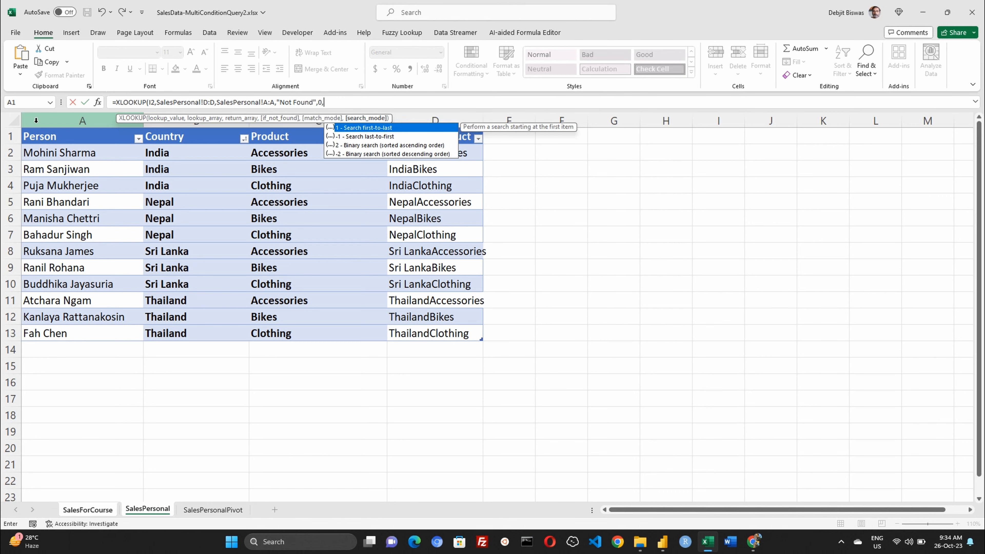
text(1 )
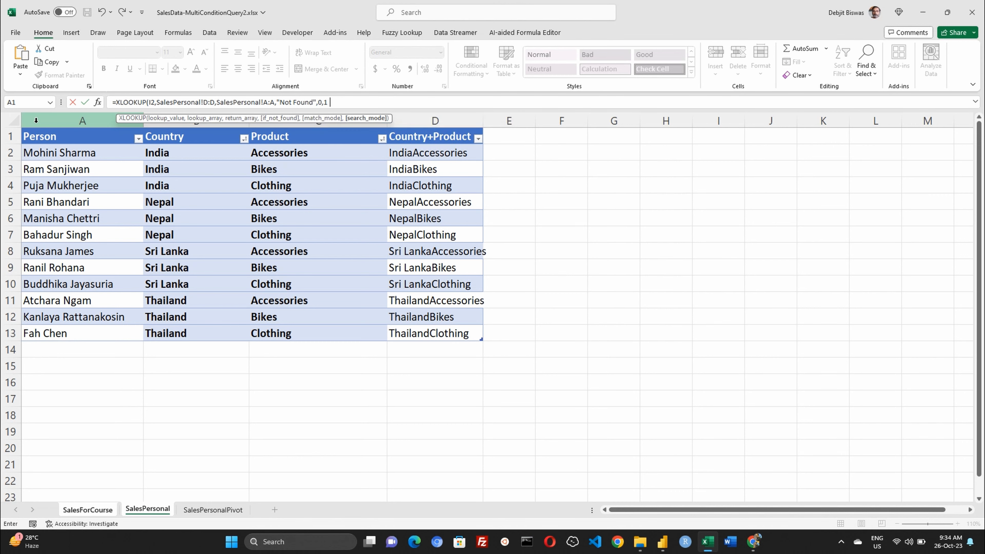
text())
key(Return)
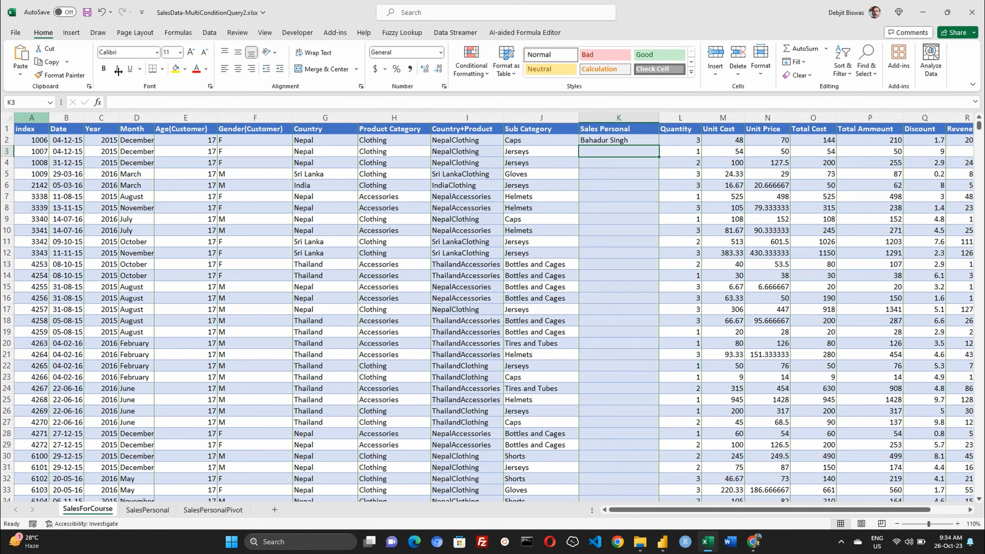
Step: Fill the XLOOKUP formula from K2 down the entire Sales Personal column
click(627, 142)
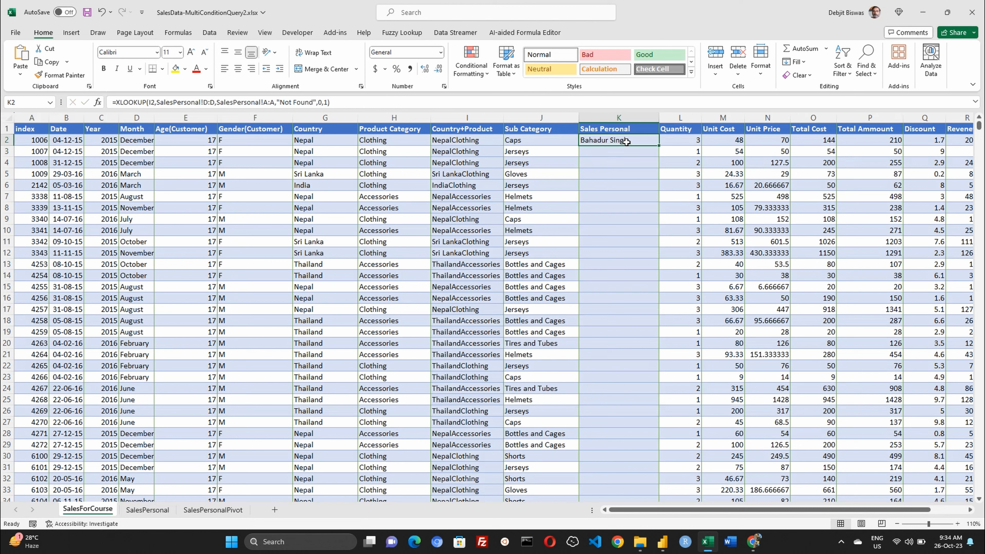
double_click(660, 146)
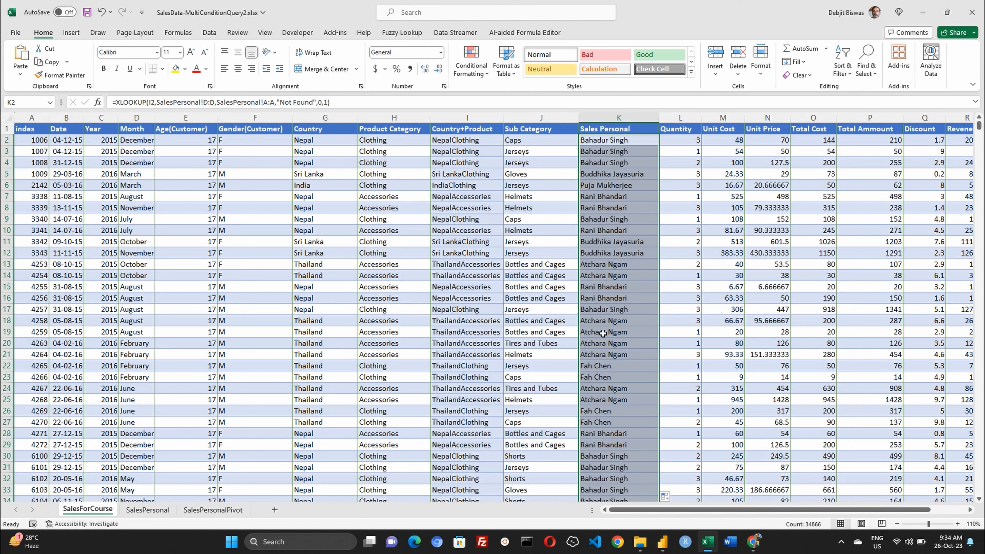
click(603, 333)
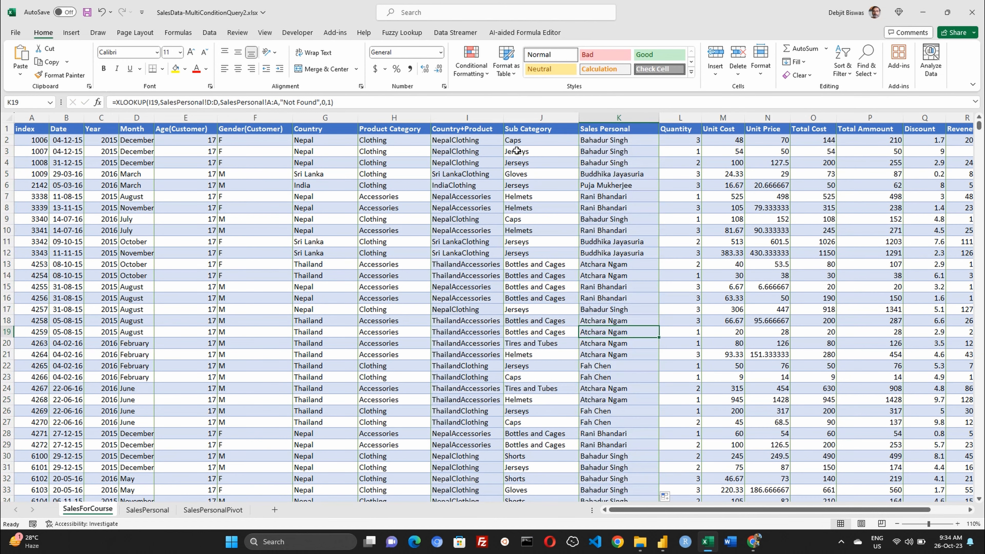
click(458, 141)
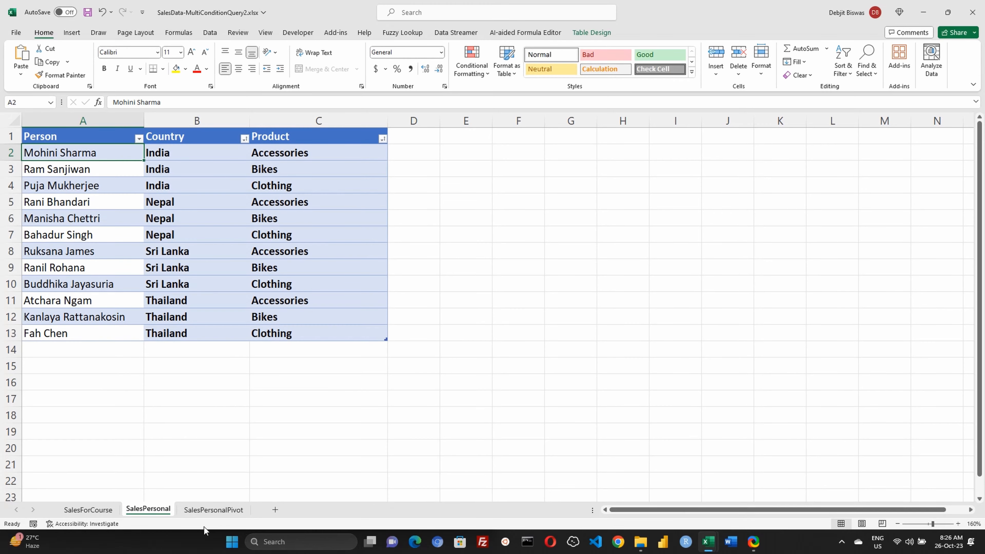
Step: Review the Sales Personal column on the SalesForCourse sheet and the person, country and product table on the SalesPersonal sheet
click(112, 511)
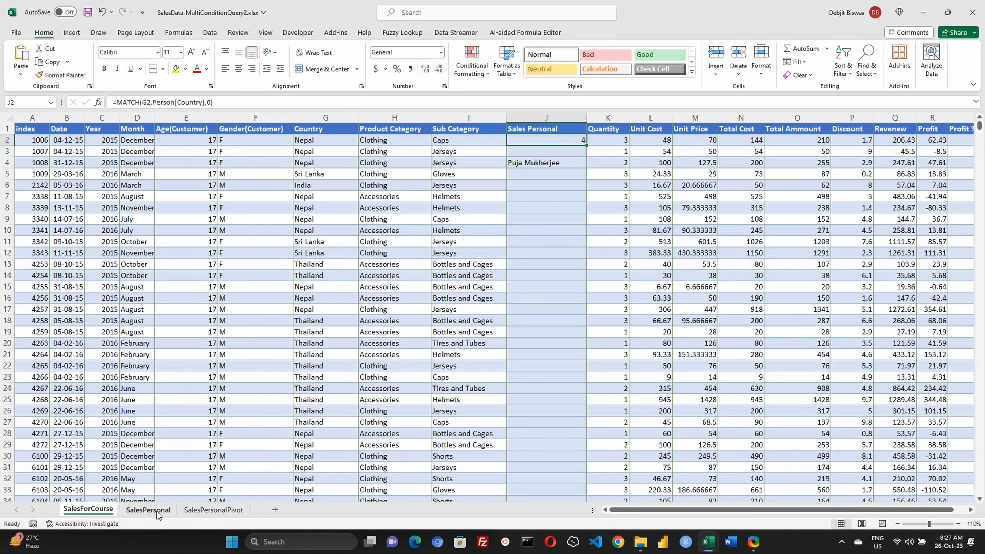
click(158, 511)
click(80, 511)
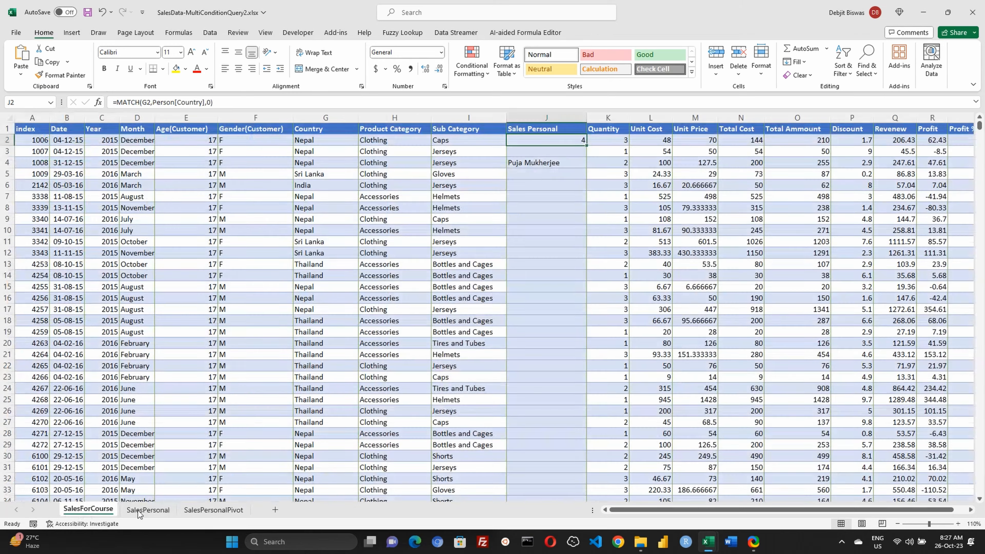
click(165, 511)
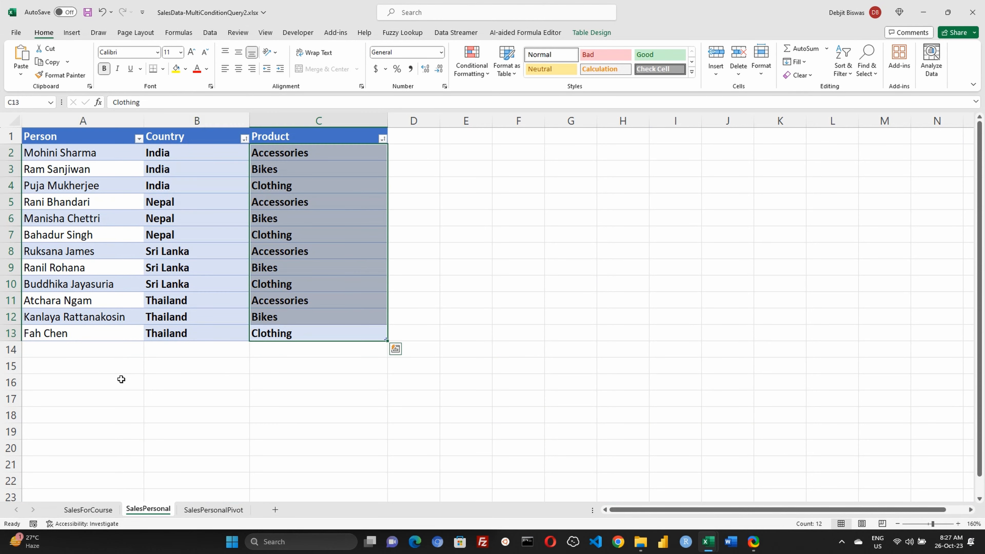
click(122, 383)
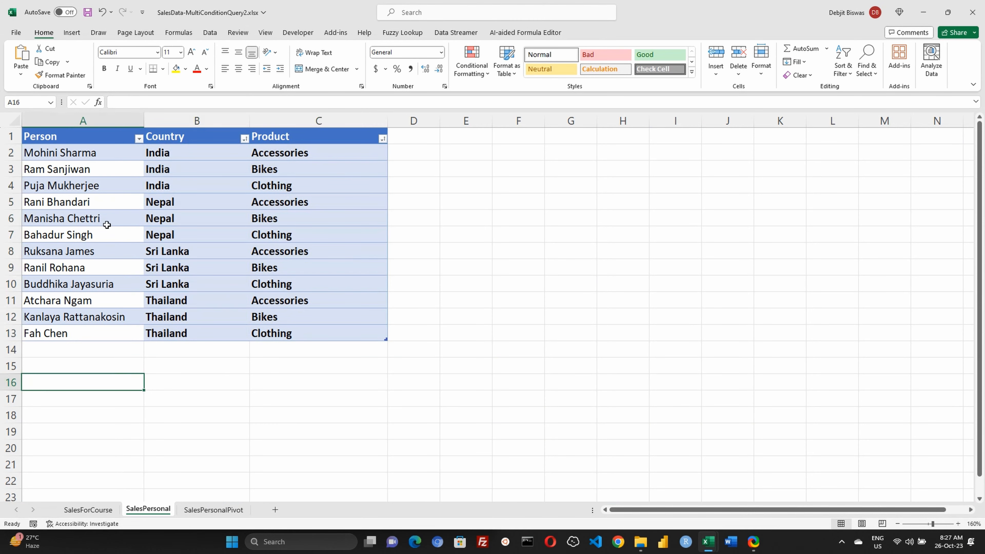
click(80, 152)
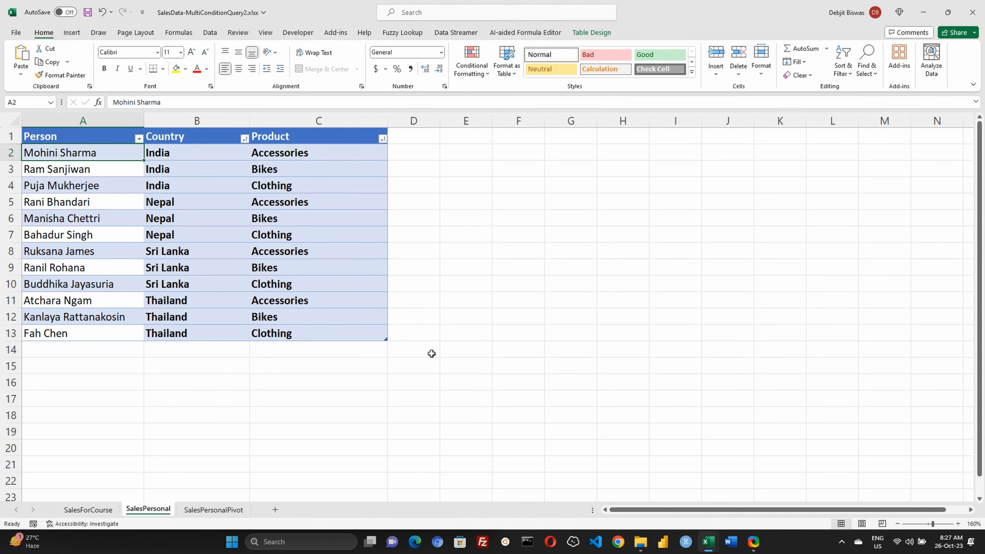
Step: Examine the country rows and product columns of the empty SalesPersonalPivot grid against the list on the SalesPersonal sheet
click(216, 511)
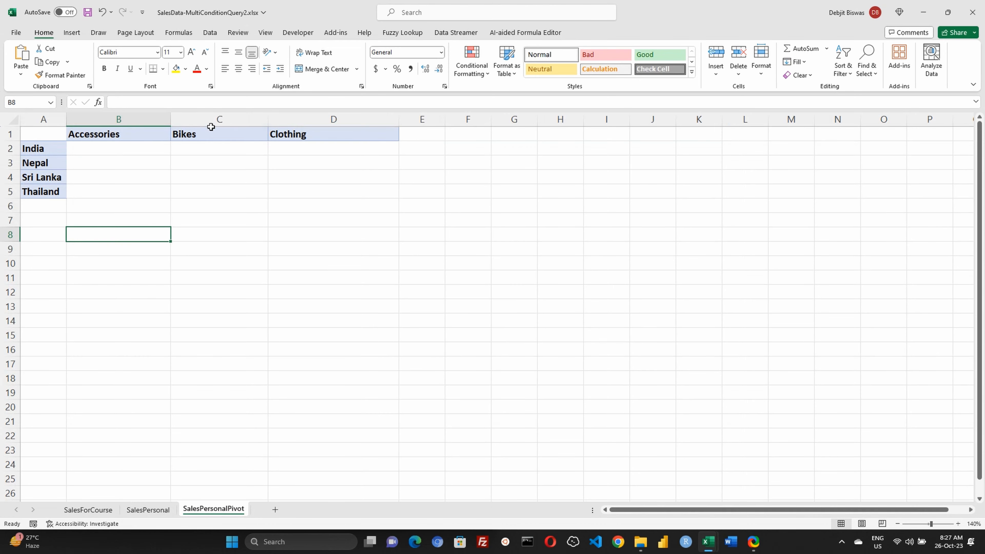
drag(107, 149, 343, 191)
drag(42, 149, 40, 191)
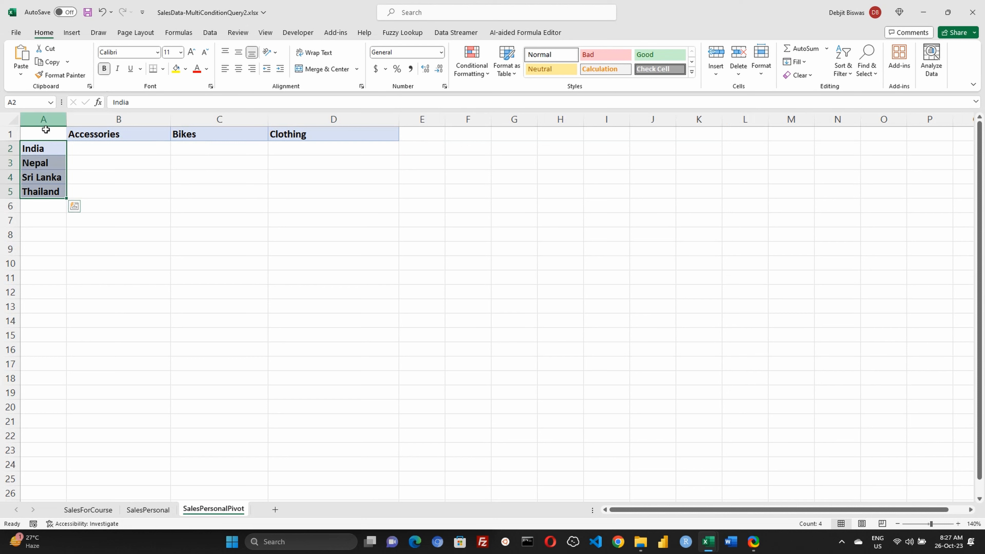
drag(87, 139, 313, 135)
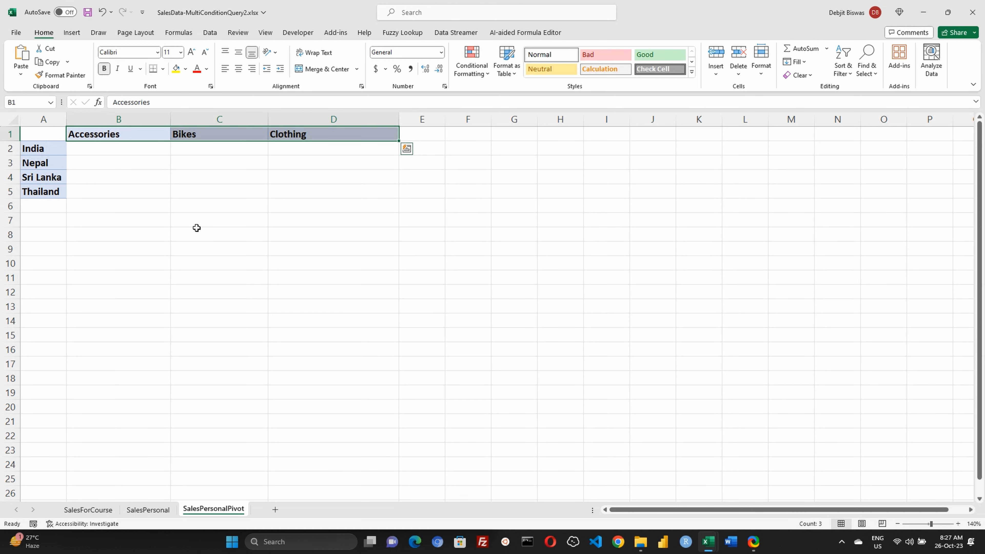
click(119, 153)
click(148, 510)
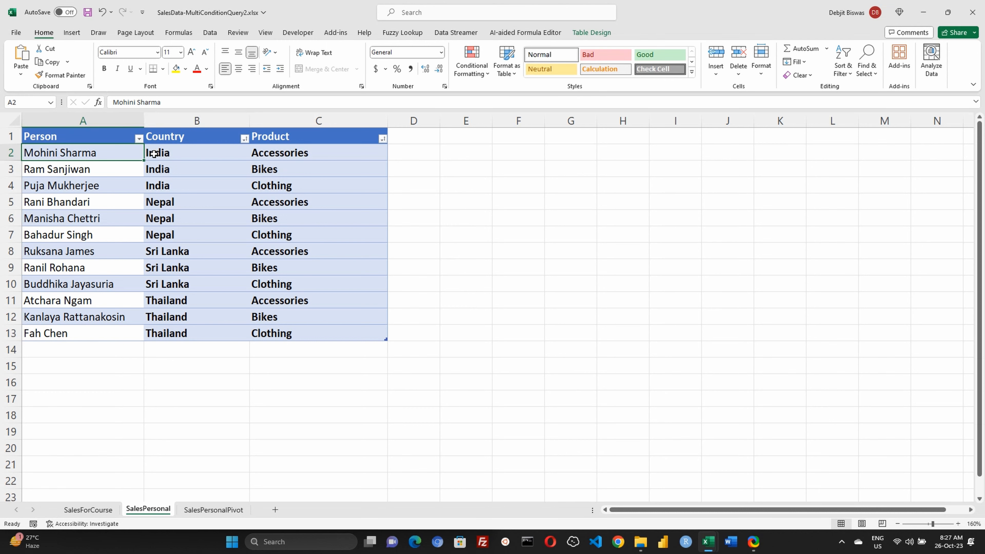
click(213, 509)
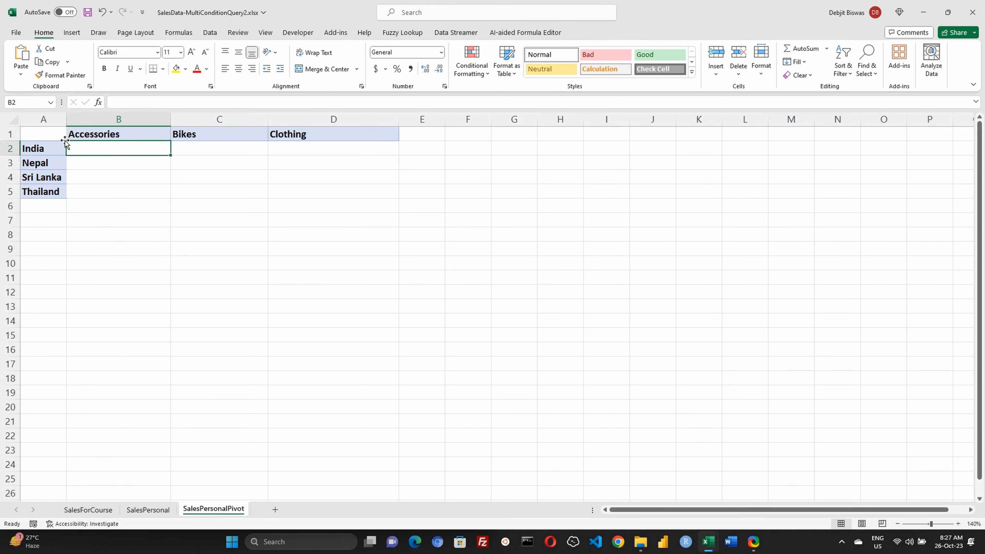
Step: Copy the India Accessories salesperson's name from the SalesPersonal sheet into cell B2 of SalesPersonalPivot
click(147, 509)
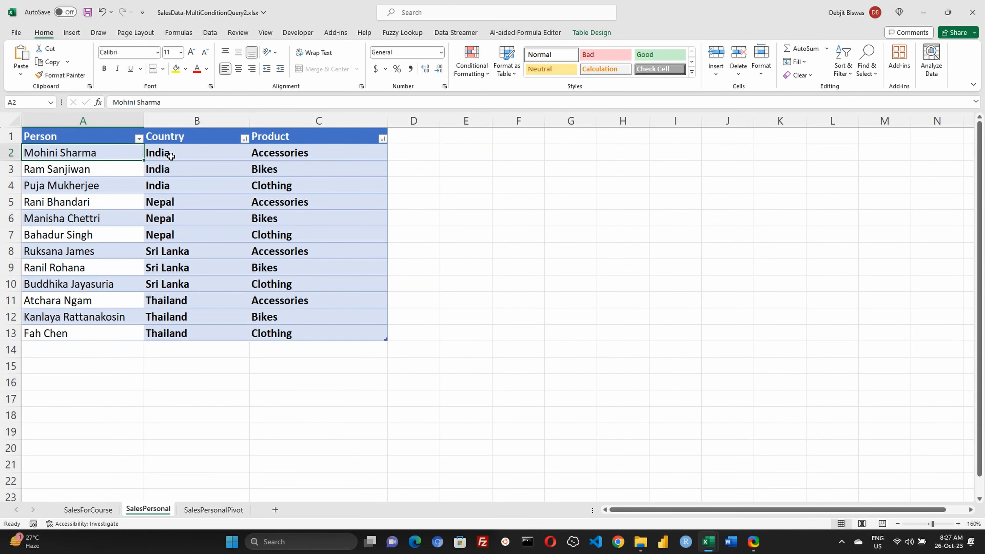
key(ctrl+c)
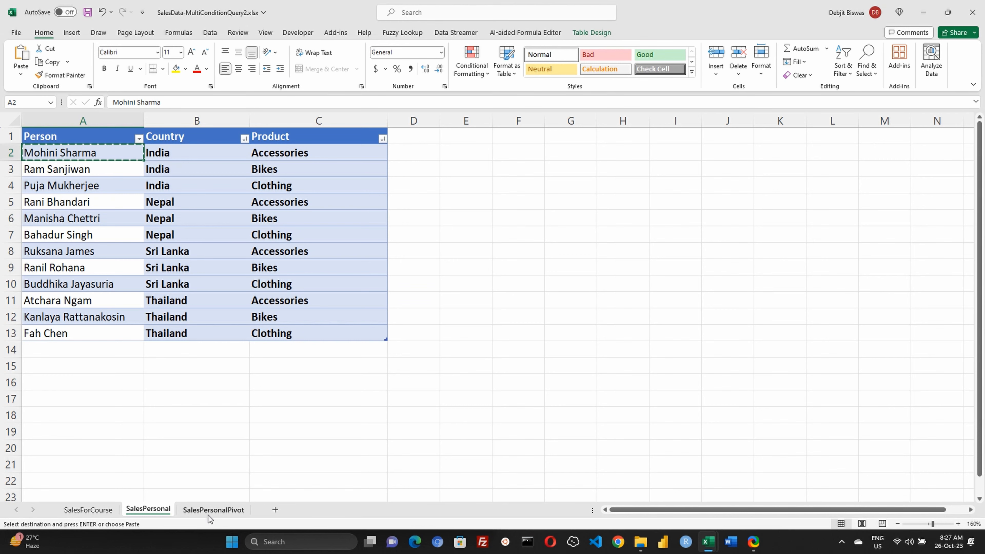
key(ctrl+Page_Down)
key(ctrl+v)
click(96, 192)
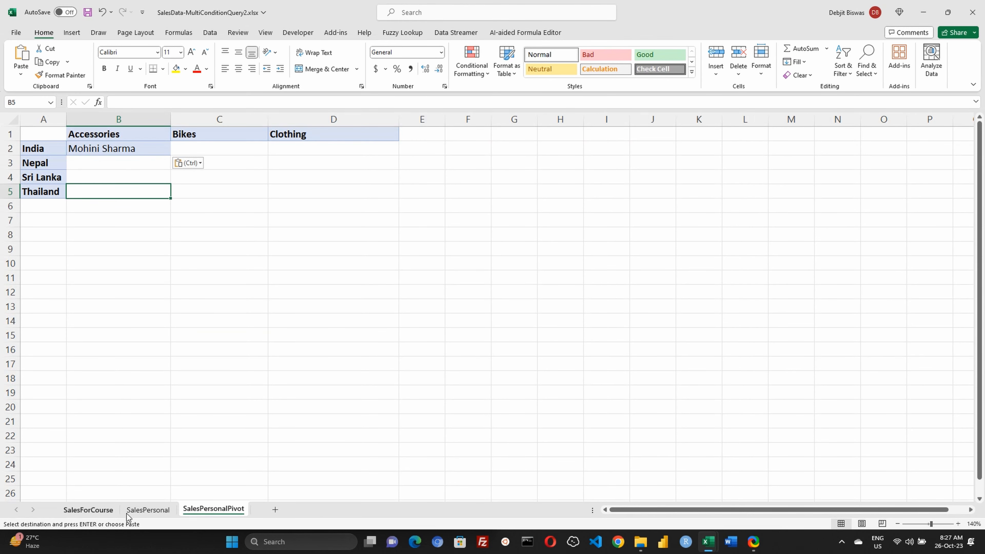
Step: Copy the India Bikes salesperson's name from the SalesPersonal sheet into cell C2 of SalesPersonalPivot
click(157, 509)
click(59, 169)
key(ctrl+Page_Down)
click(204, 149)
key(ctrl+v)
click(227, 220)
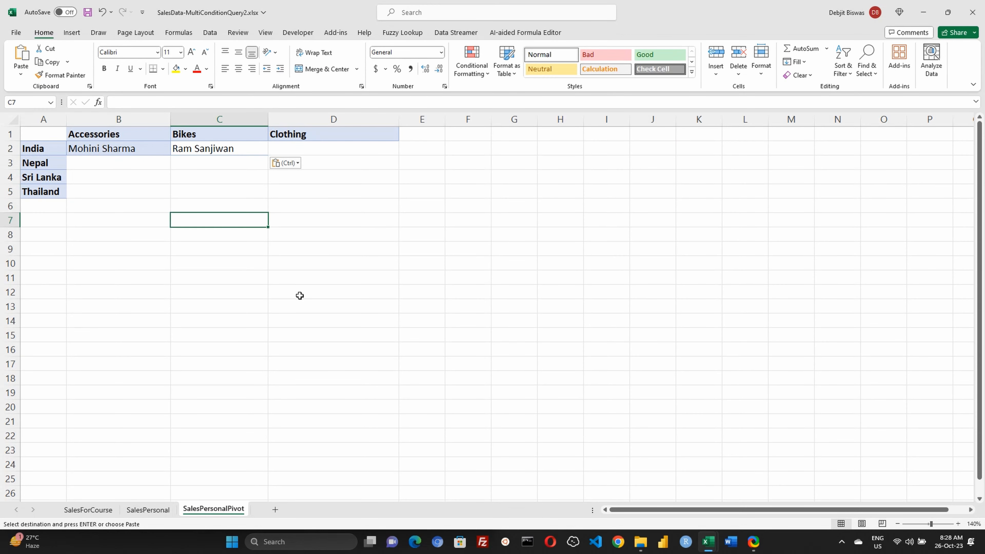
Step: Undo both name pastes in the India row of the SalesPersonalPivot grid and reselect cell B2
key(ctrl+z)
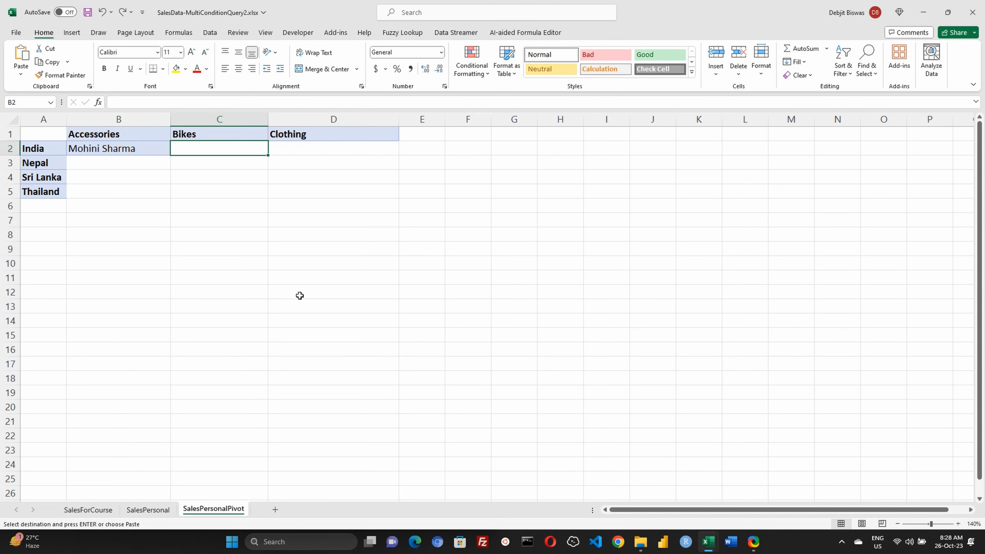
key(ctrl+z)
click(214, 240)
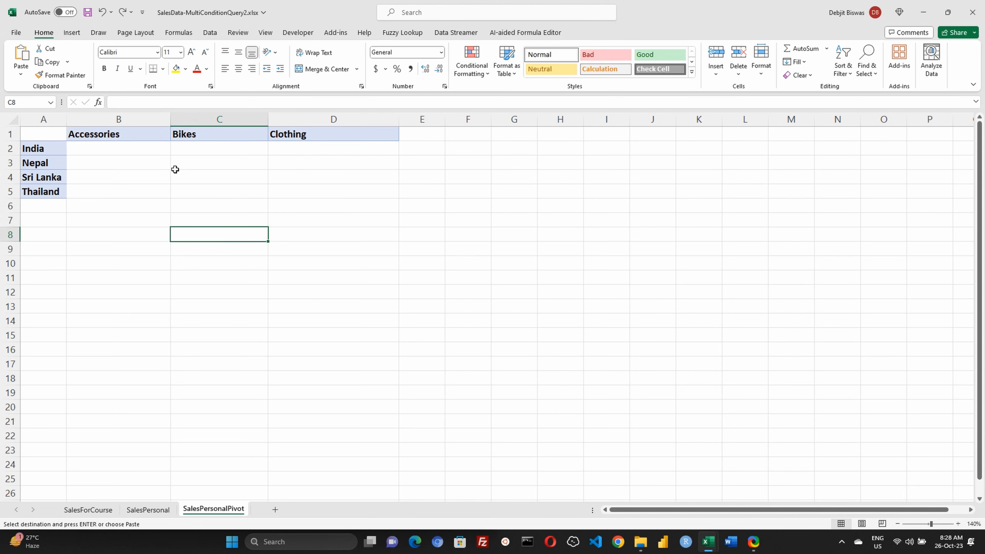
click(121, 150)
Step: Insert a PivotTable from the Person table of the SalesPersonal sheet on a new worksheet, with the data added to the Data Model
click(143, 510)
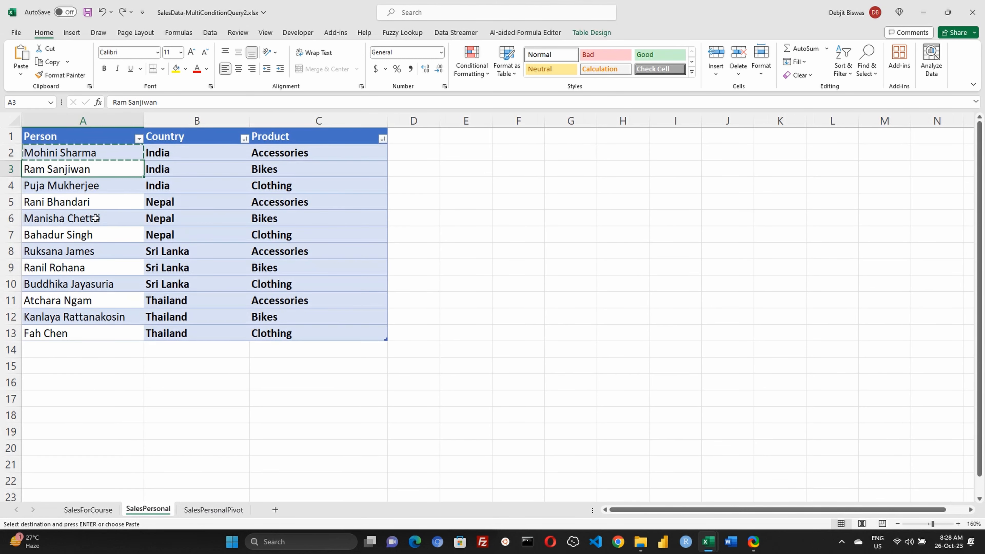
click(102, 399)
double_click(97, 361)
click(78, 137)
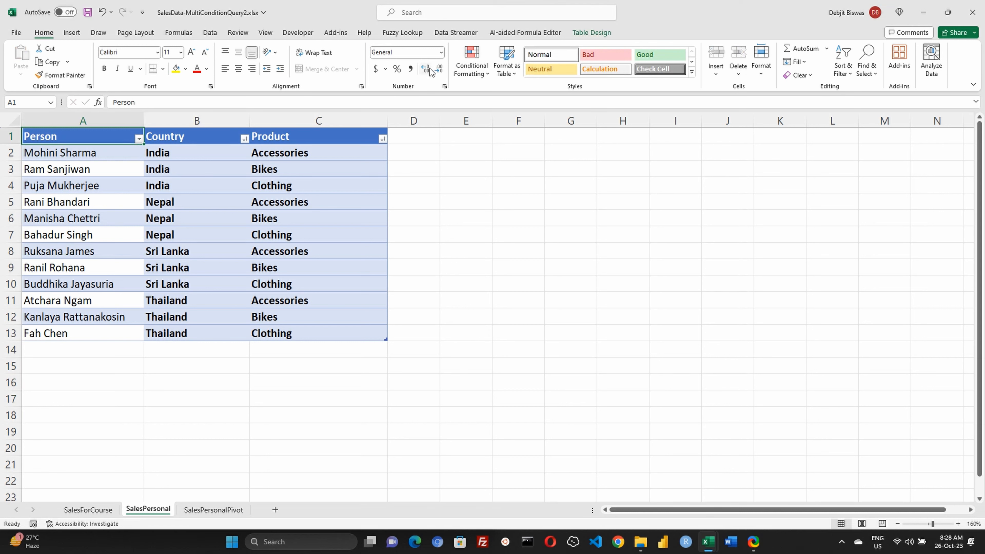
click(72, 34)
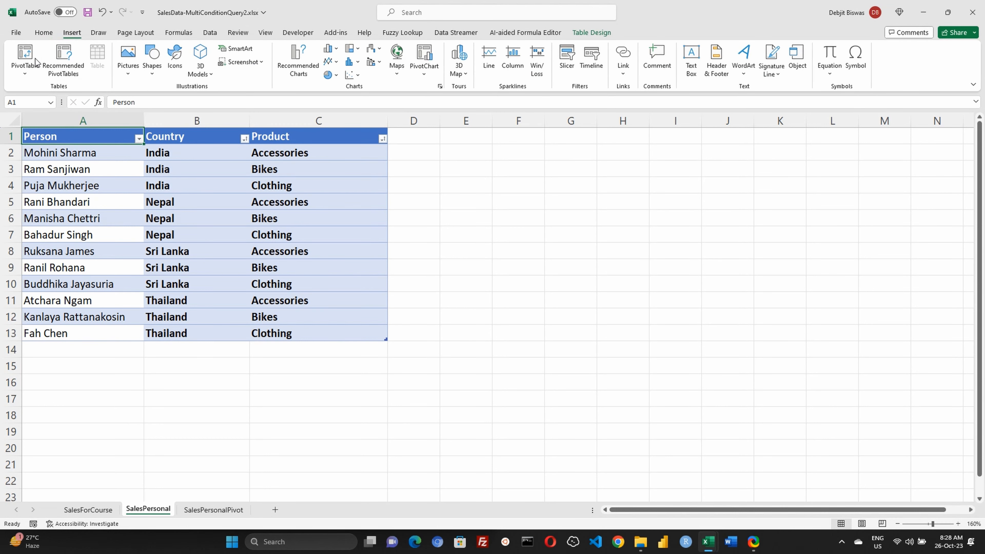
click(26, 54)
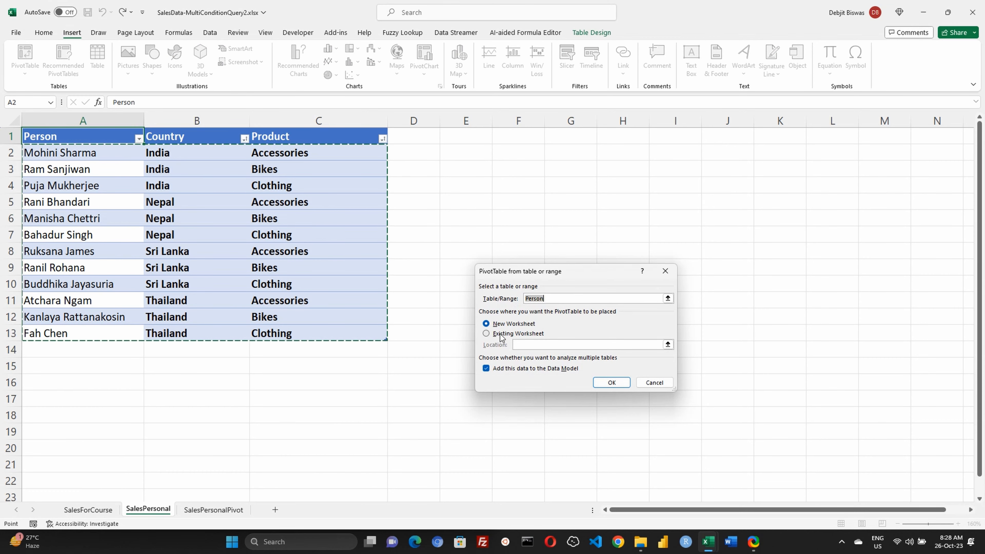
click(611, 383)
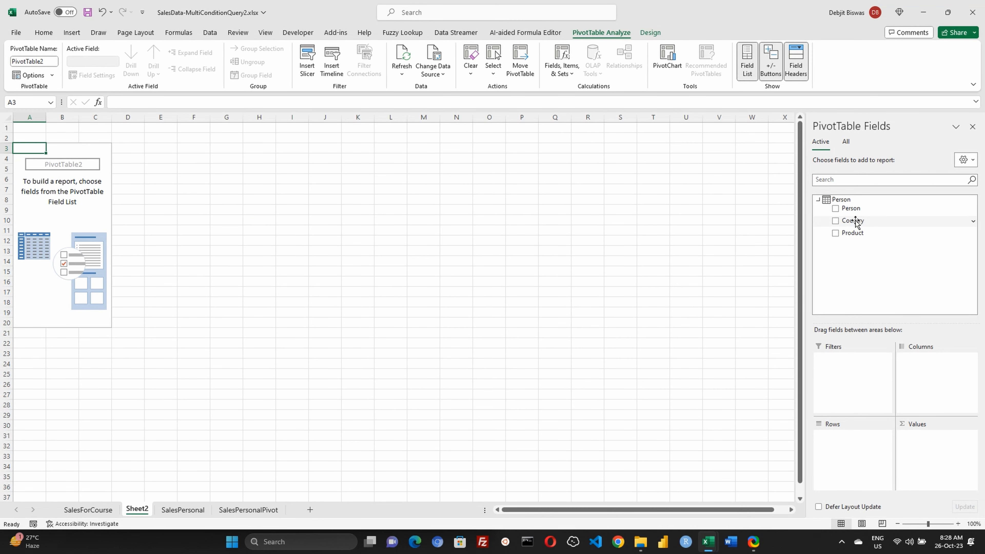
Step: Set Country as the PivotTable's rows and Product as its columns, and widen the Bikes and Clothing columns
mouse_move(857, 221)
mouse_down()
mouse_move(894, 364)
mouse_move(861, 386)
mouse_move(852, 443)
mouse_up()
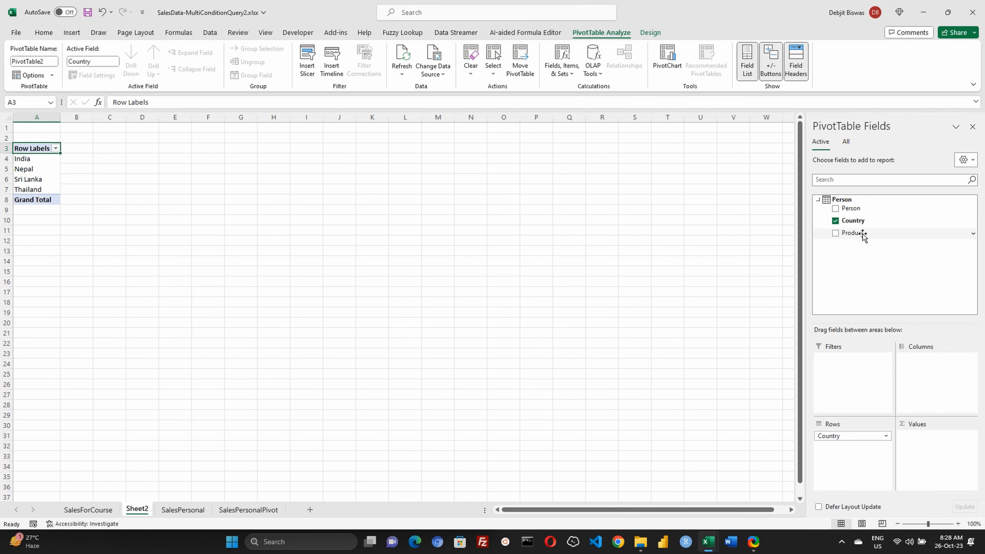
drag(860, 233, 935, 365)
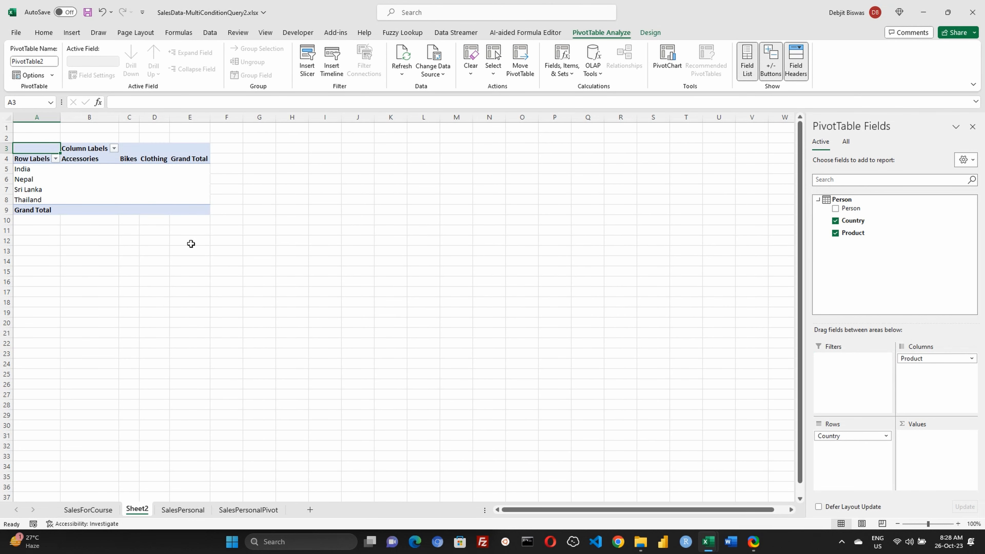
drag(139, 117, 244, 112)
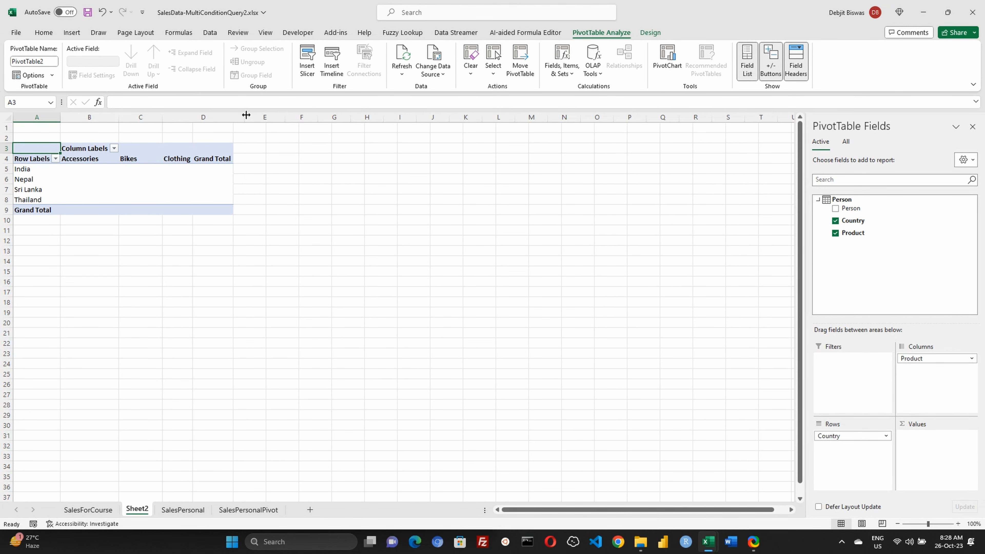
Step: Compare the PivotTable layout with the SalesPersonalPivot grid and add the Person field to the PivotTable's values
click(196, 513)
click(258, 512)
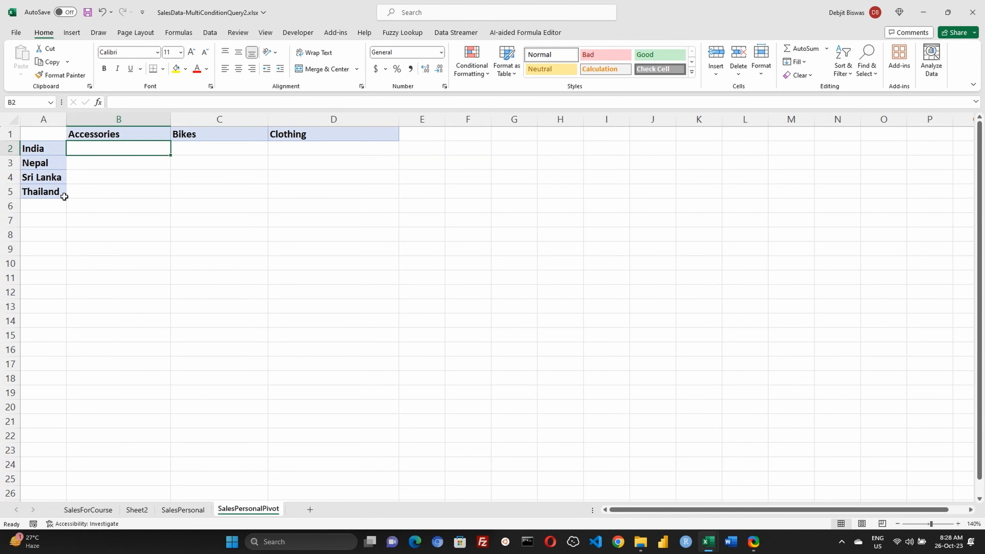
click(138, 510)
click(79, 172)
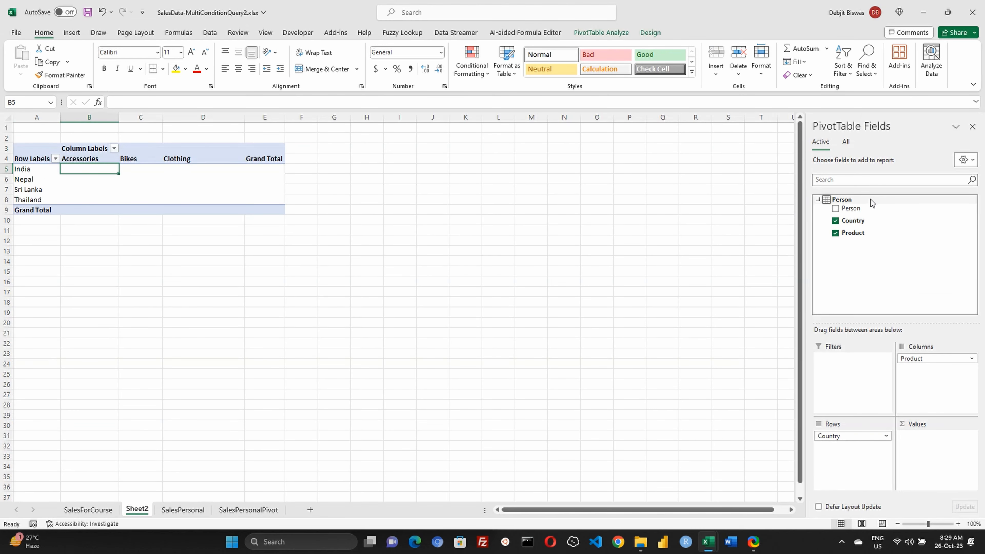
drag(850, 209, 935, 458)
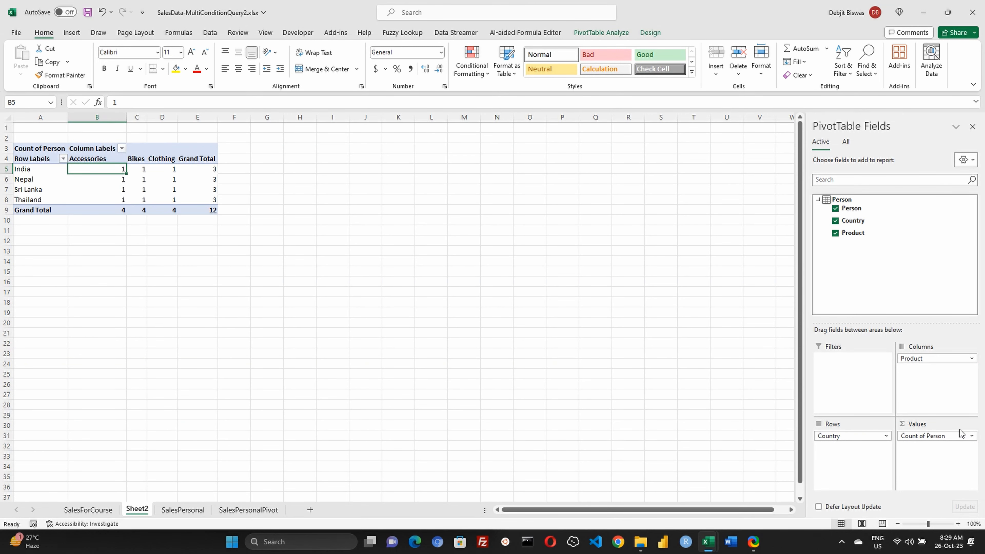
Step: Check the calculation types offered in Value Field Settings for Count of Person, and leave the settings without changes
click(926, 436)
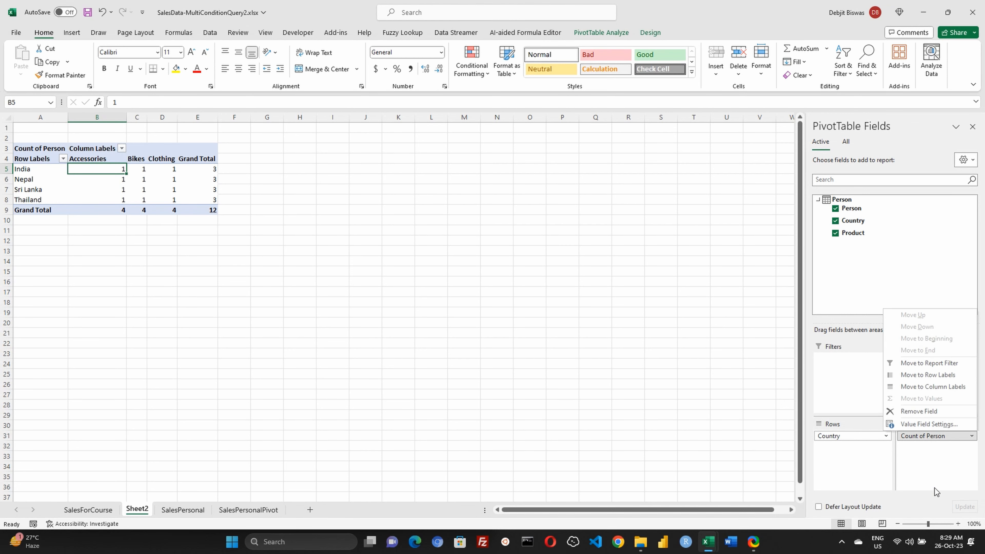
click(933, 488)
click(917, 434)
click(941, 490)
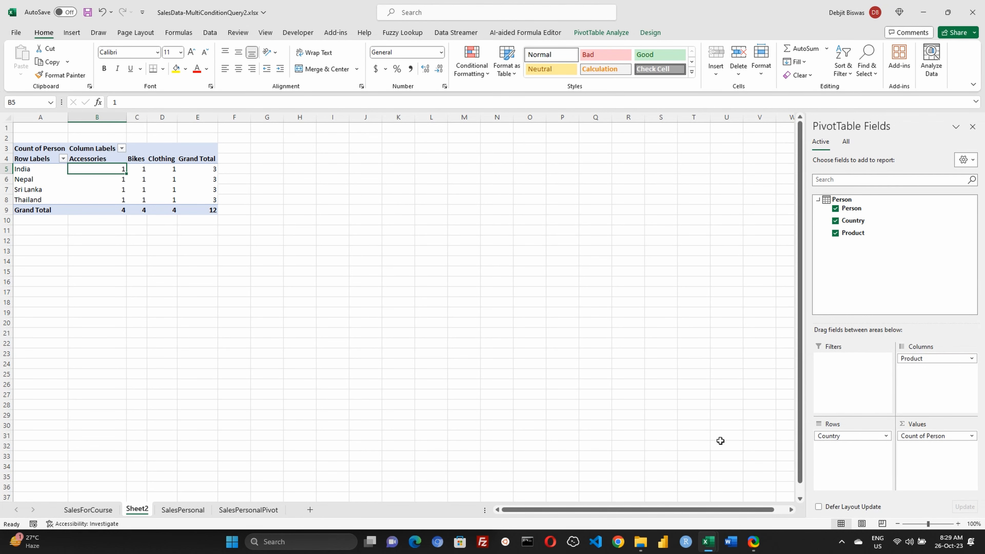
click(947, 436)
click(919, 424)
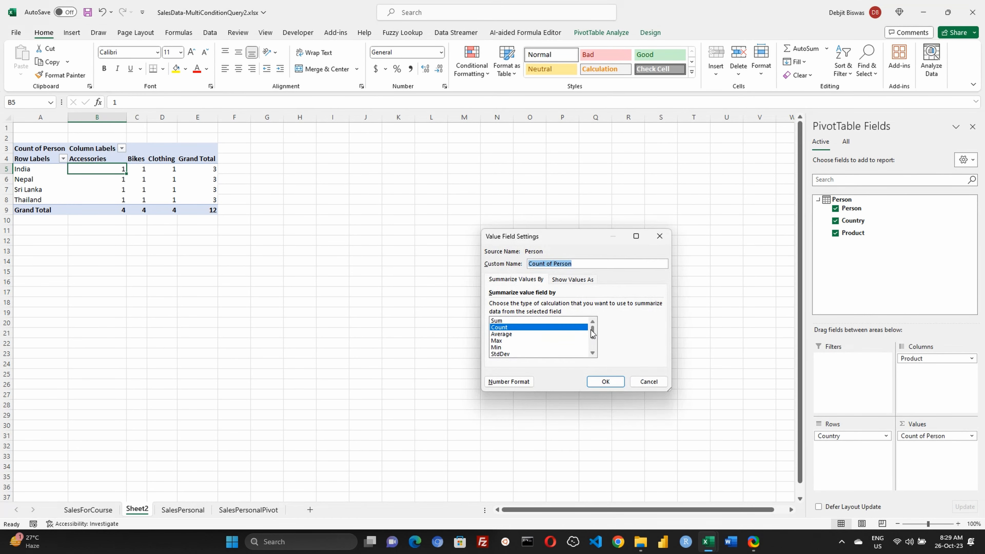
click(648, 382)
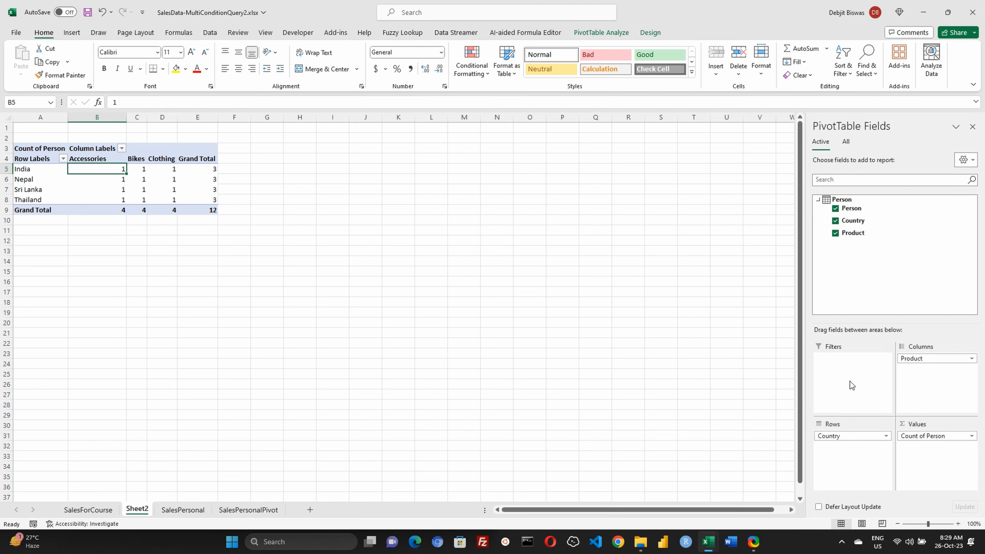
Step: Delete the Sheet2 worksheet that holds the PivotTable
right_click(132, 515)
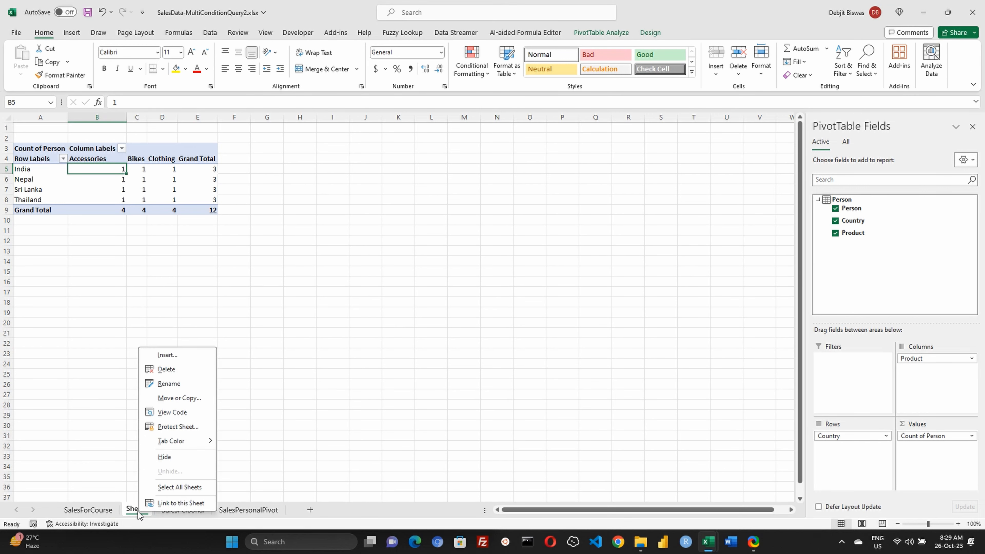
click(145, 368)
click(472, 302)
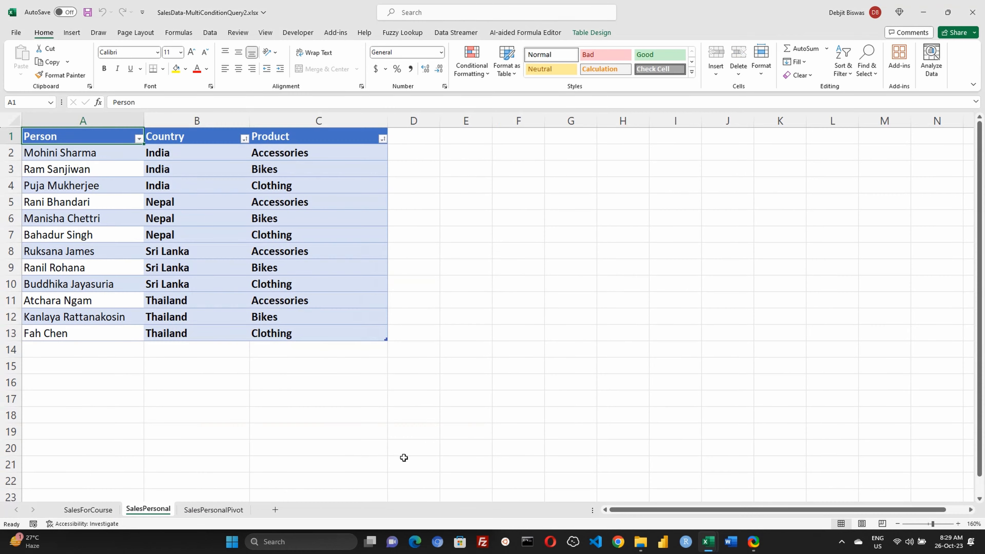
Step: Start a FILTER formula in cell B2 of SalesPersonalPivot, using the Person column with its header on the SalesPersonal sheet as the array
click(228, 510)
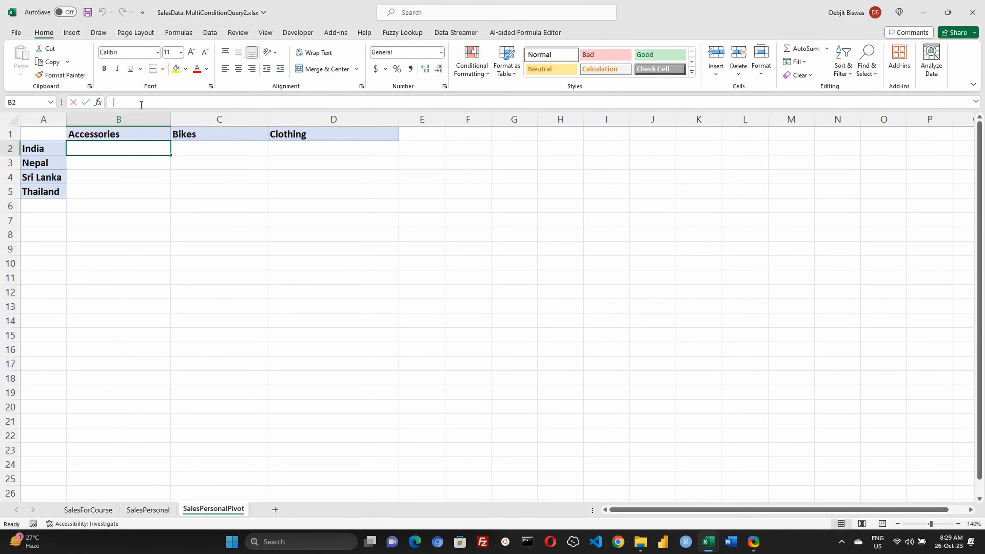
key(F2)
text(=filter)
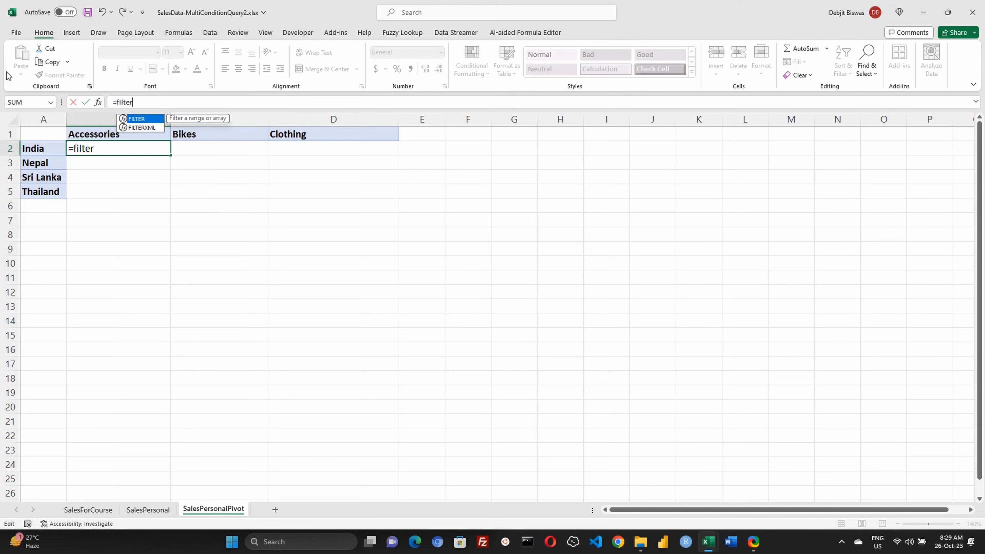
double_click(135, 118)
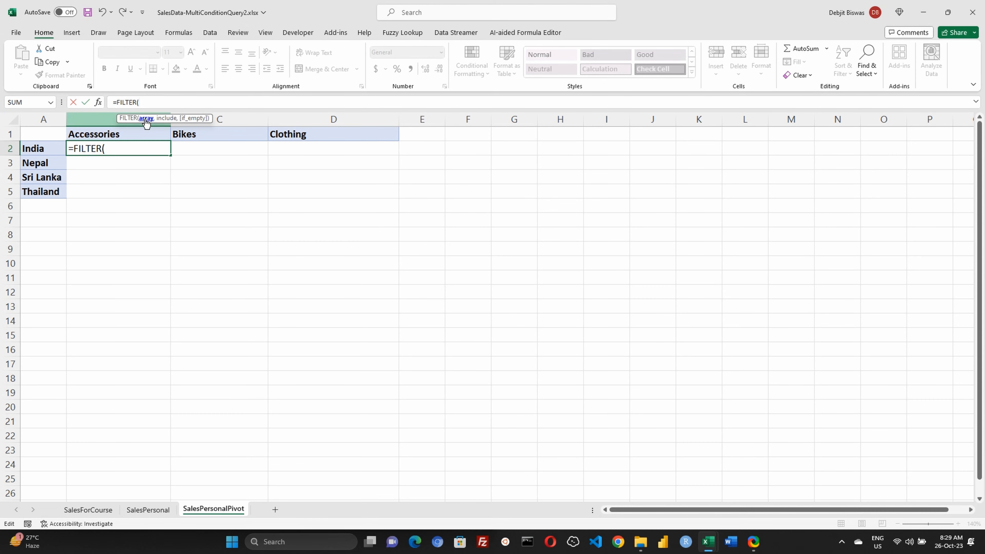
click(145, 511)
drag(53, 138, 57, 331)
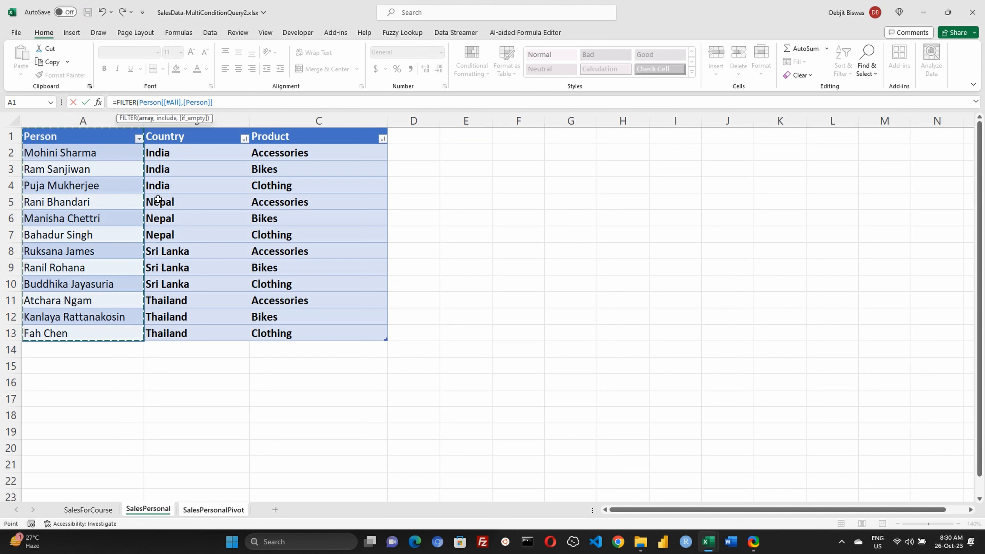
Step: Replace the FILTER formula's array reference with the structured reference Person[Person]
click(228, 103)
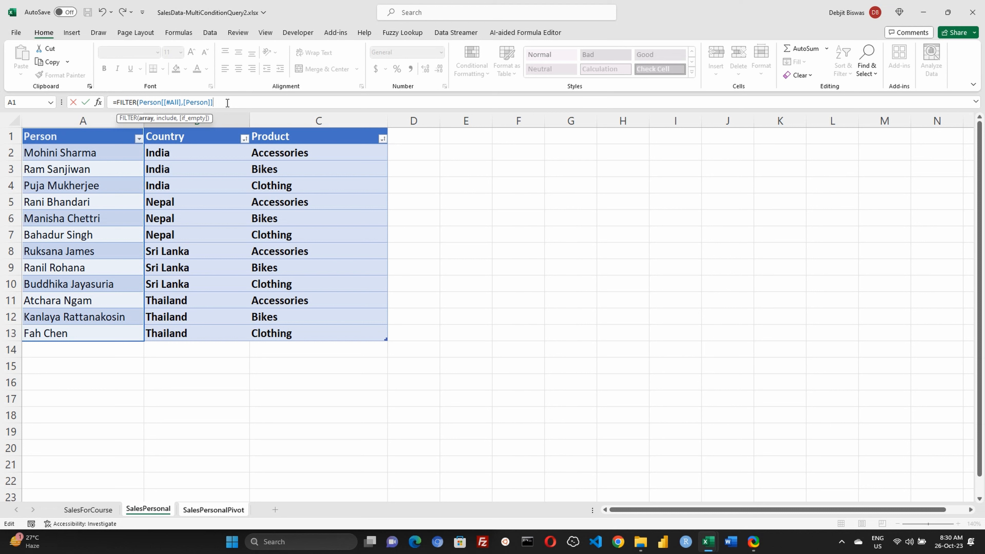
drag(228, 103, 141, 102)
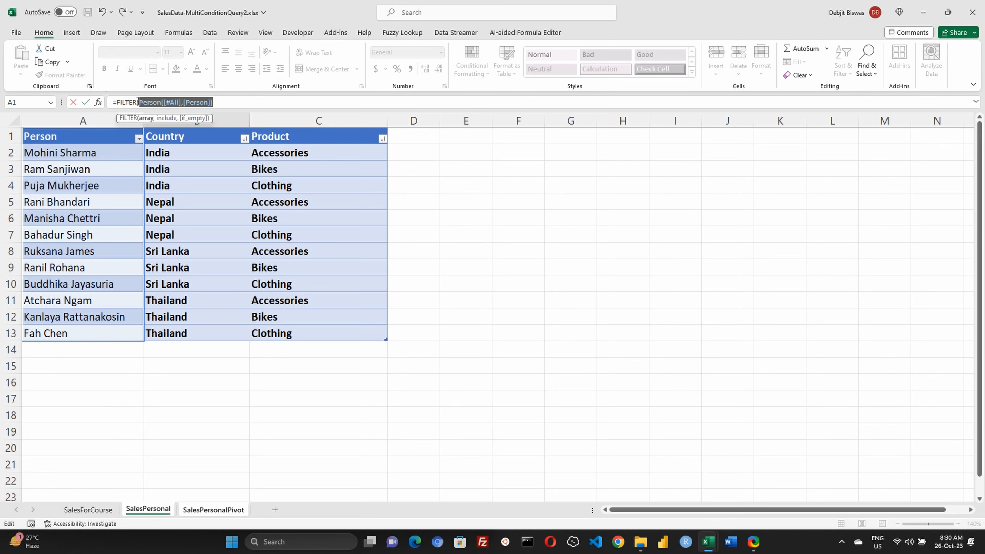
key(BackSpace)
text(Person)
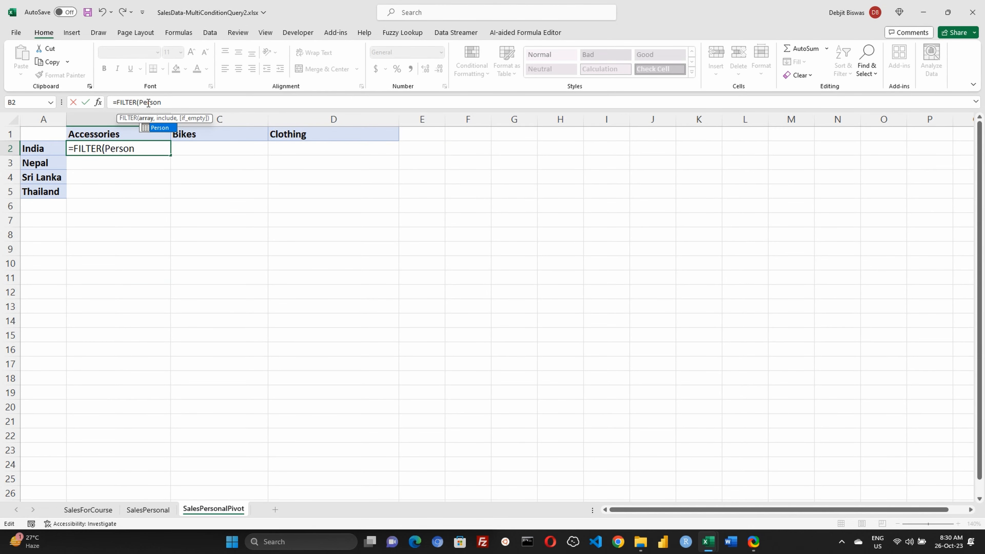
double_click(159, 128)
text([)
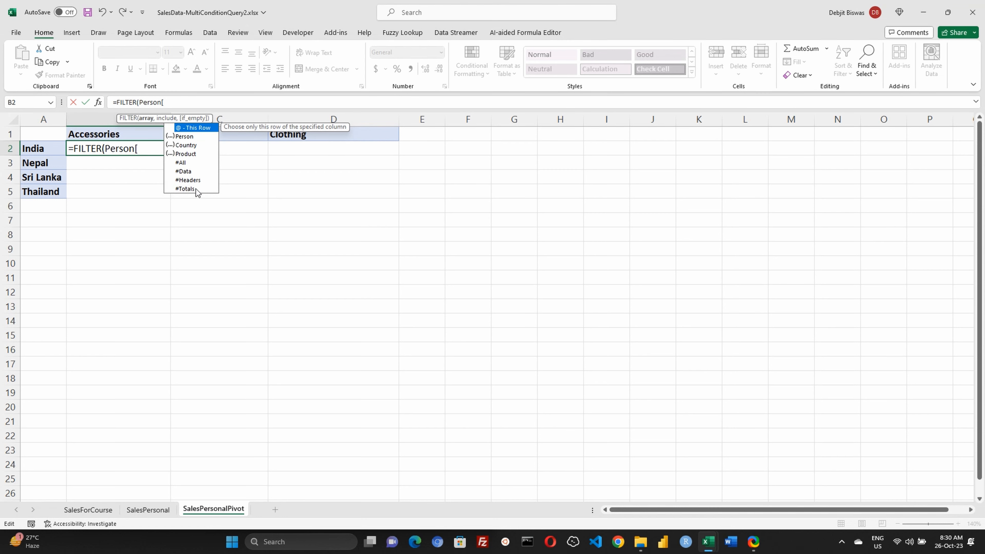
double_click(185, 136)
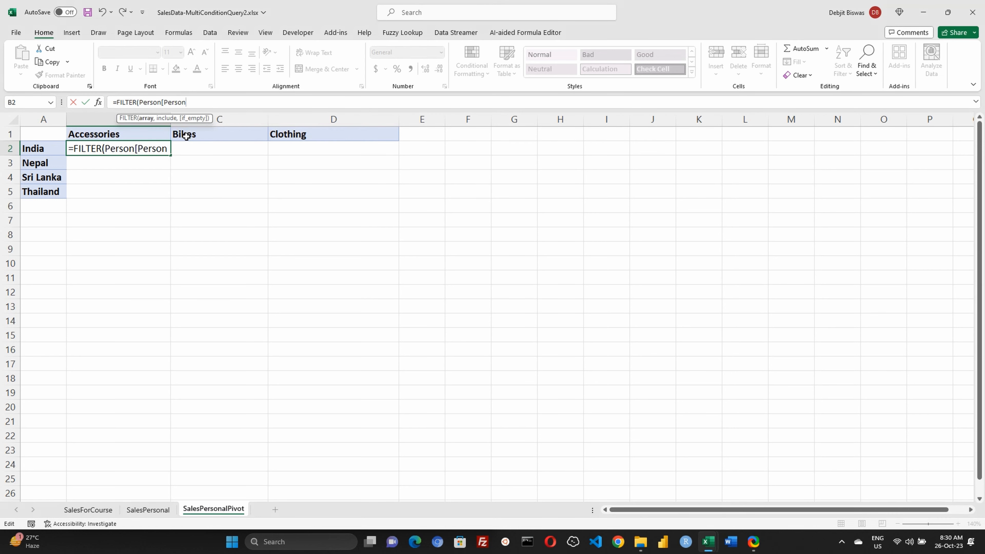
text(],)
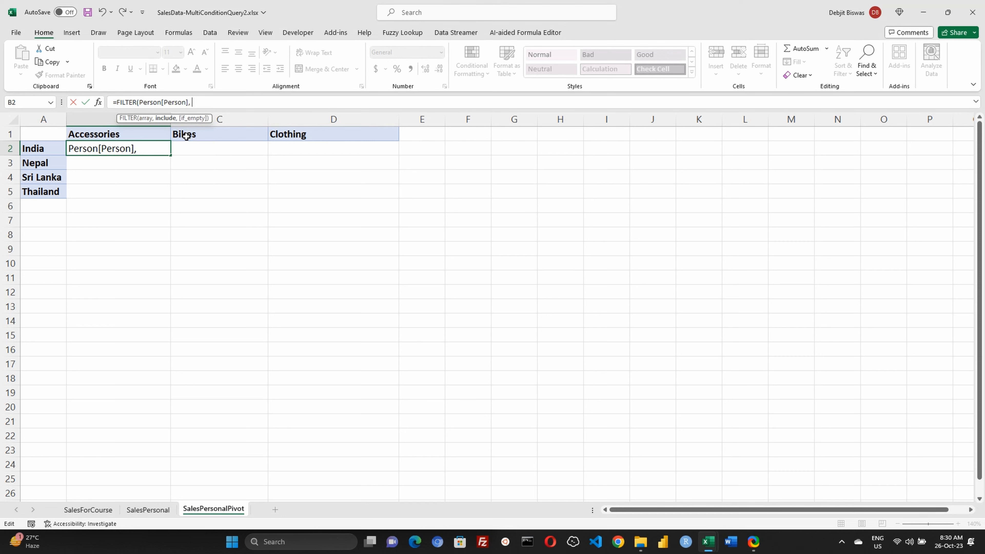
Step: Complete the FILTER formula in B2 with the condition Person[Country]=SalesPersonalPivot!A2 and "No Match" as the if-empty value
text( Person)
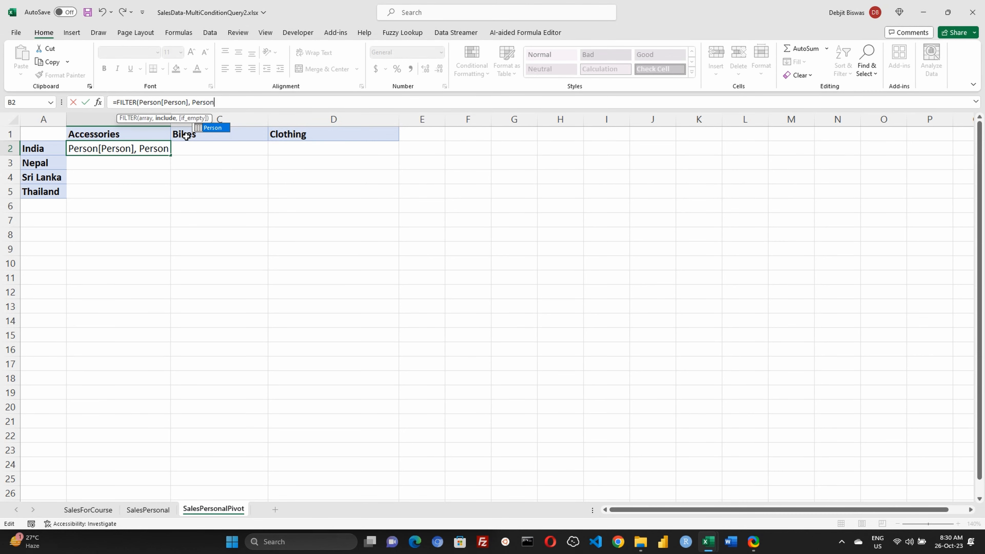
text([)
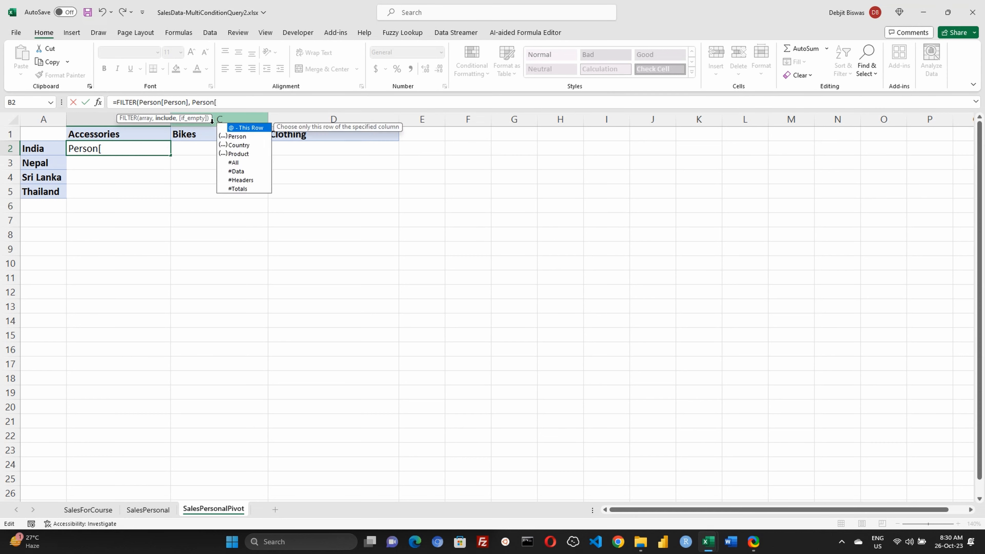
double_click(245, 146)
text(]=)
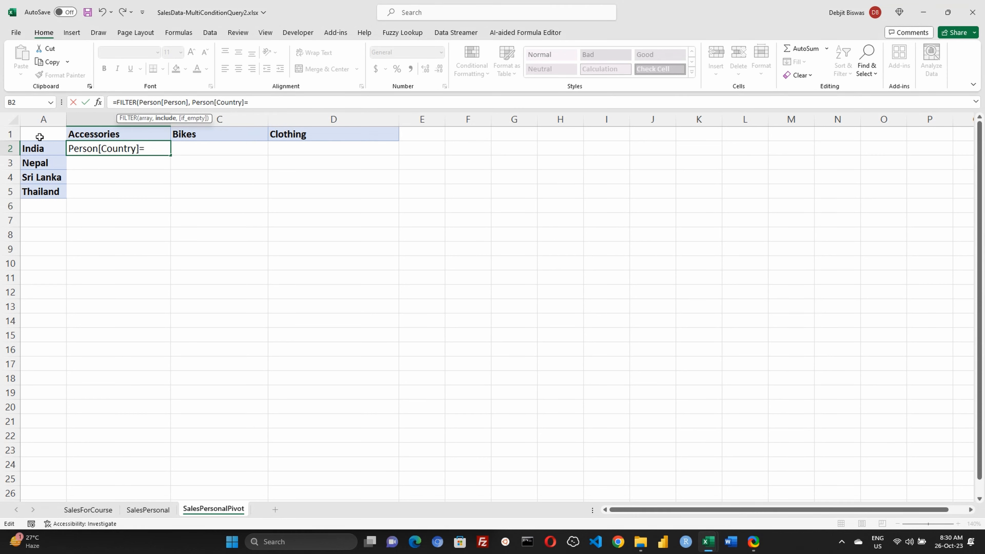
click(38, 148)
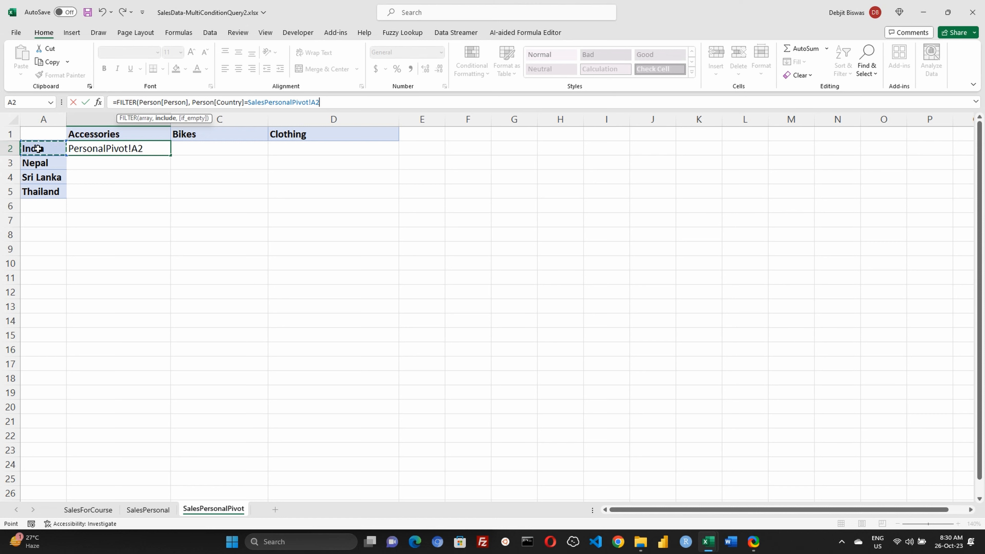
text(, "No Match)
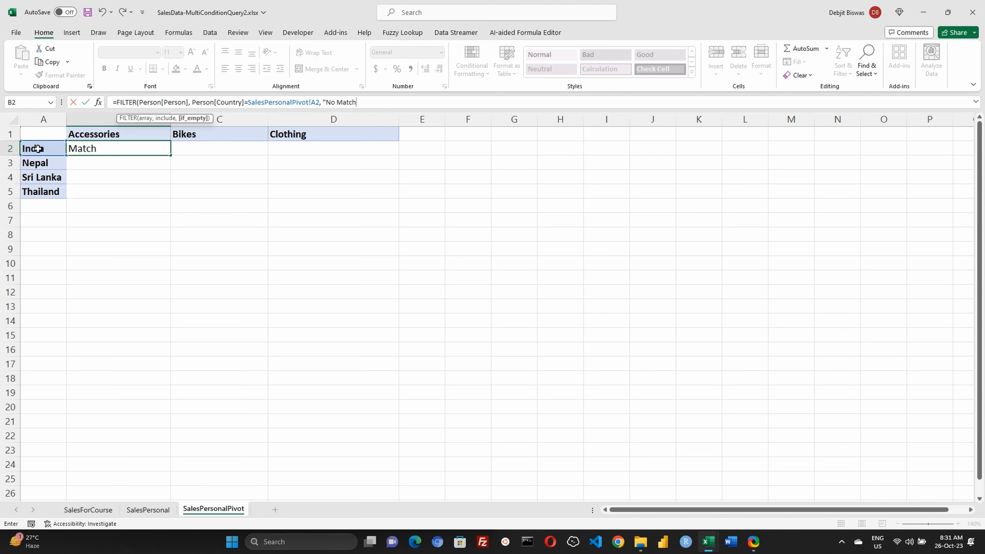
text("))
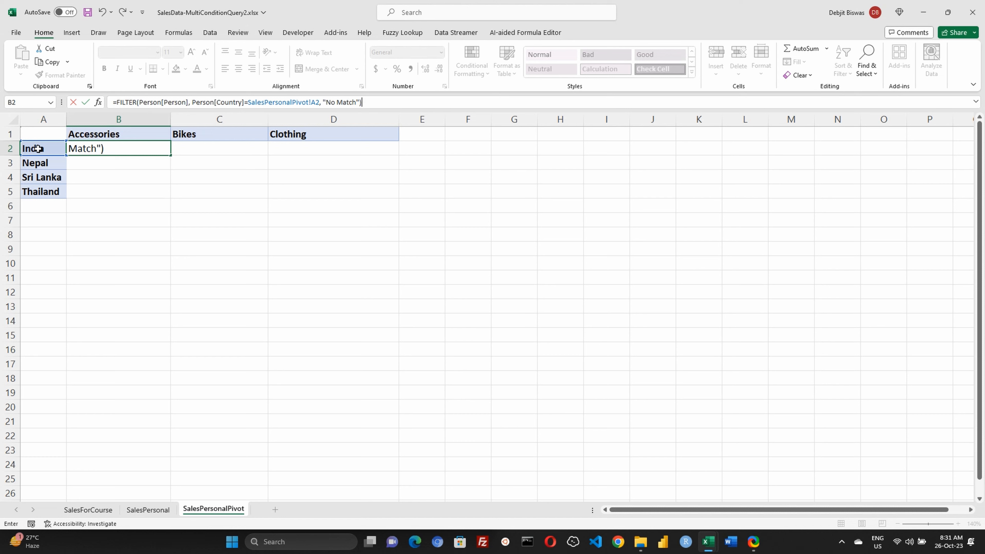
key(Return)
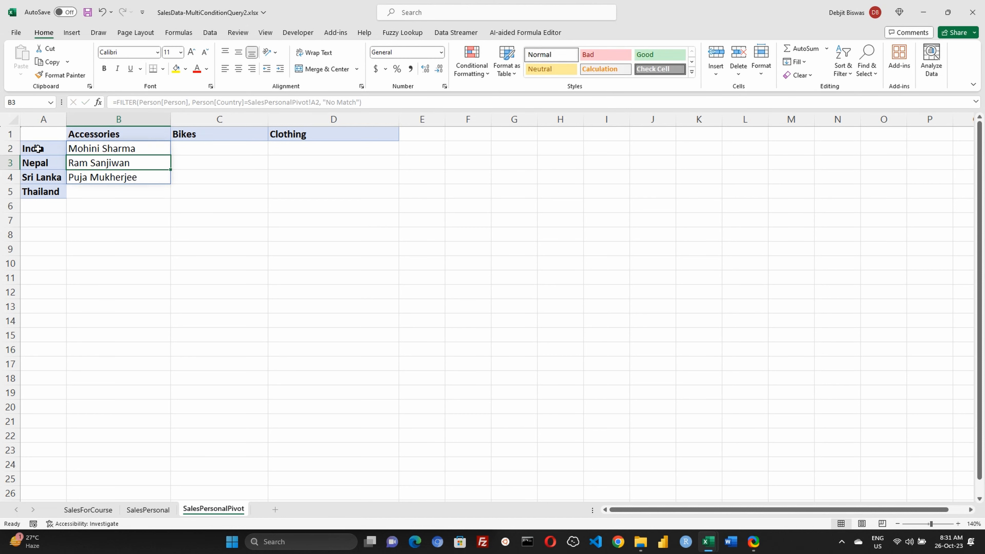
Step: Compare the names returned by the B2 formula with the India rows of the SalesPersonal table
click(113, 145)
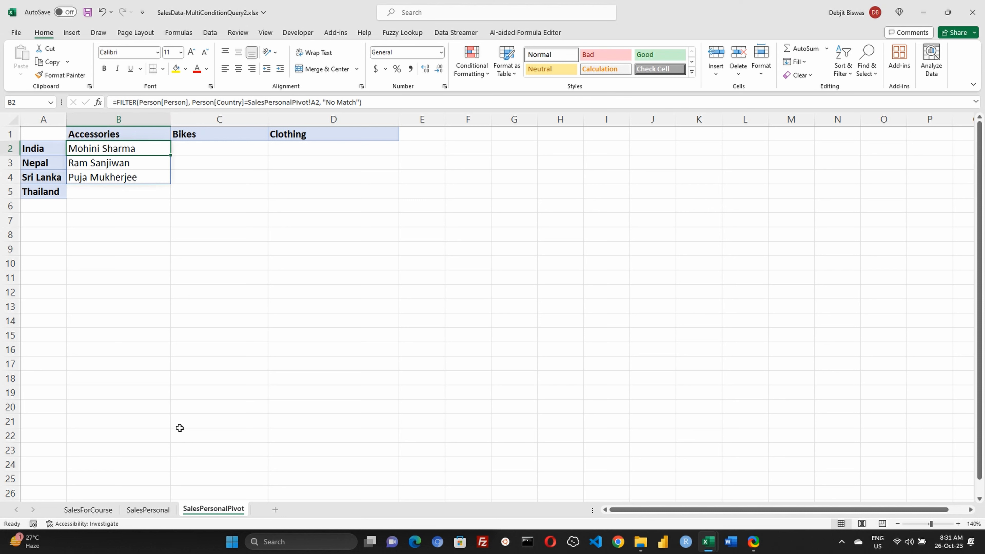
click(142, 511)
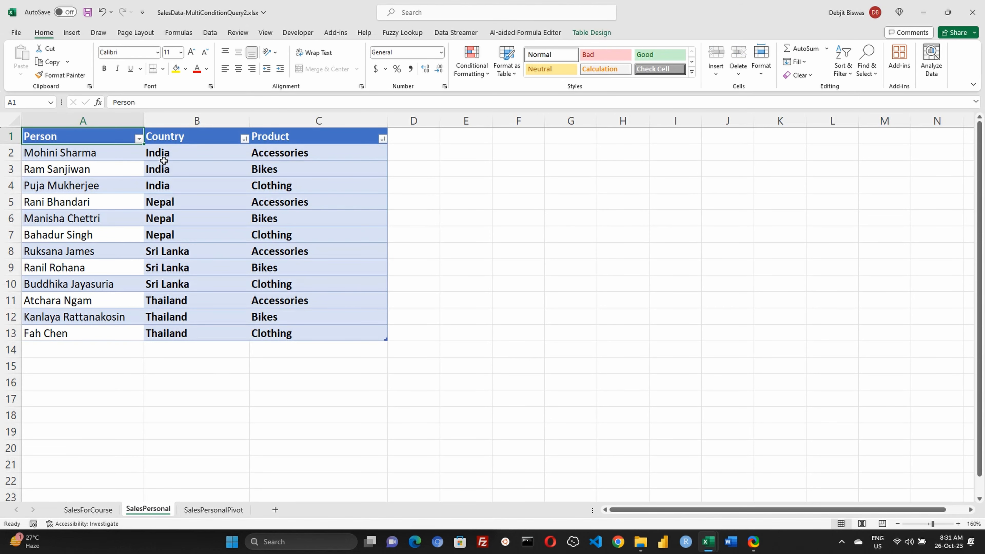
drag(102, 154, 171, 187)
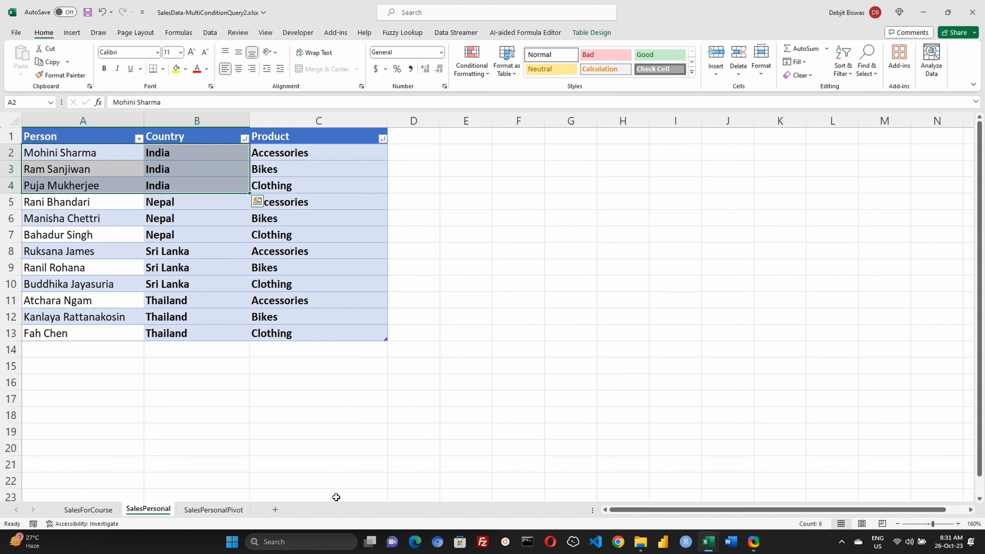
drag(76, 151, 71, 179)
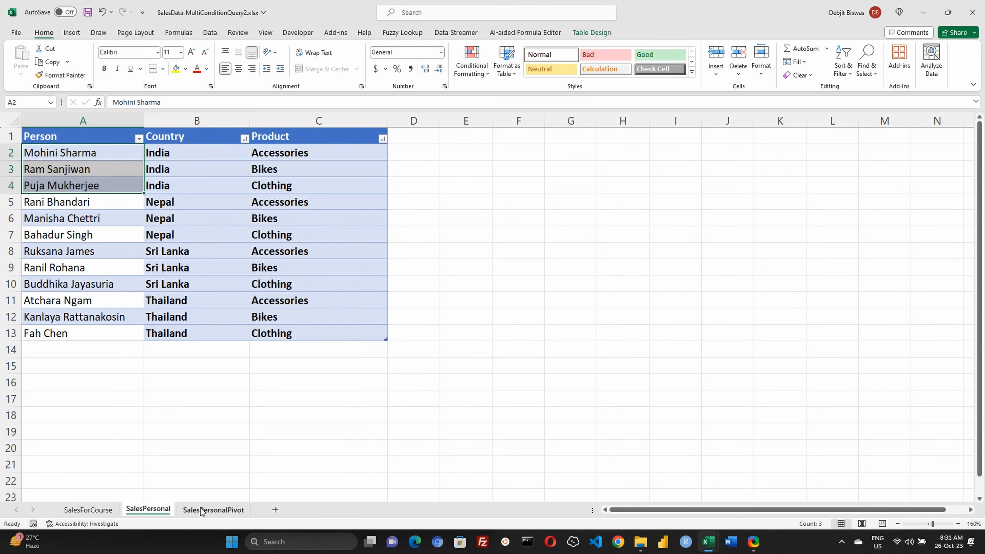
click(209, 510)
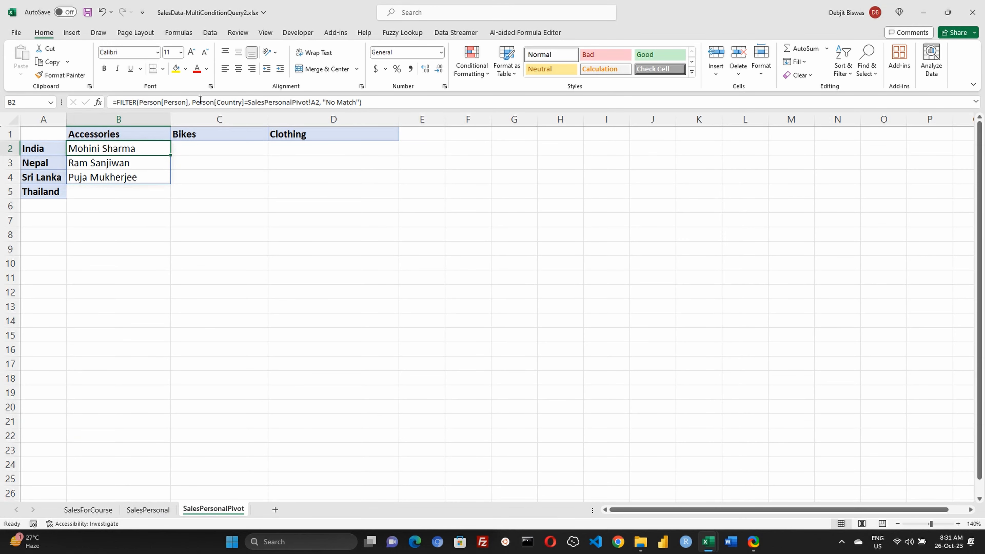
Step: Add a second condition, Person[Product]=B1, after the country condition in the B2 FILTER formula
drag(193, 102, 320, 102)
key(Right)
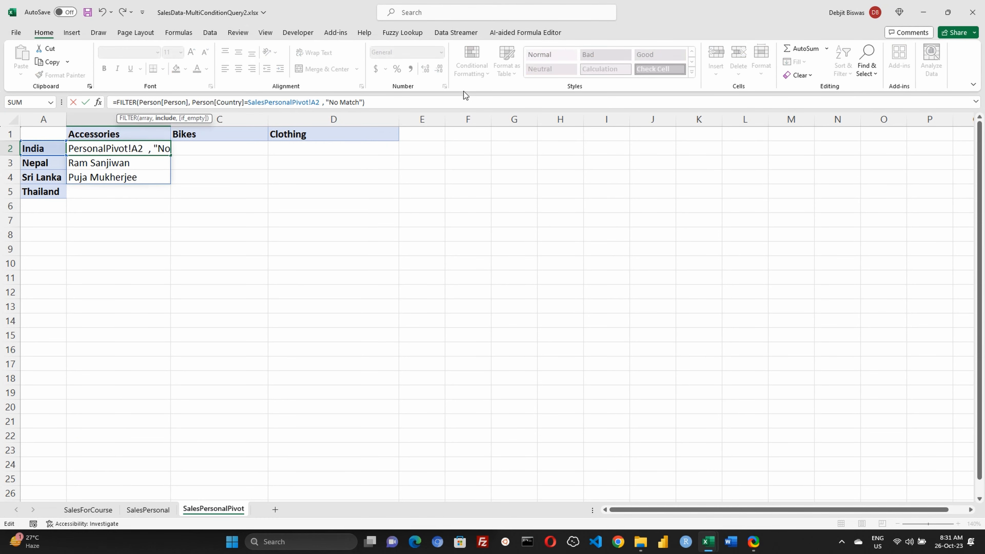
text(Perso)
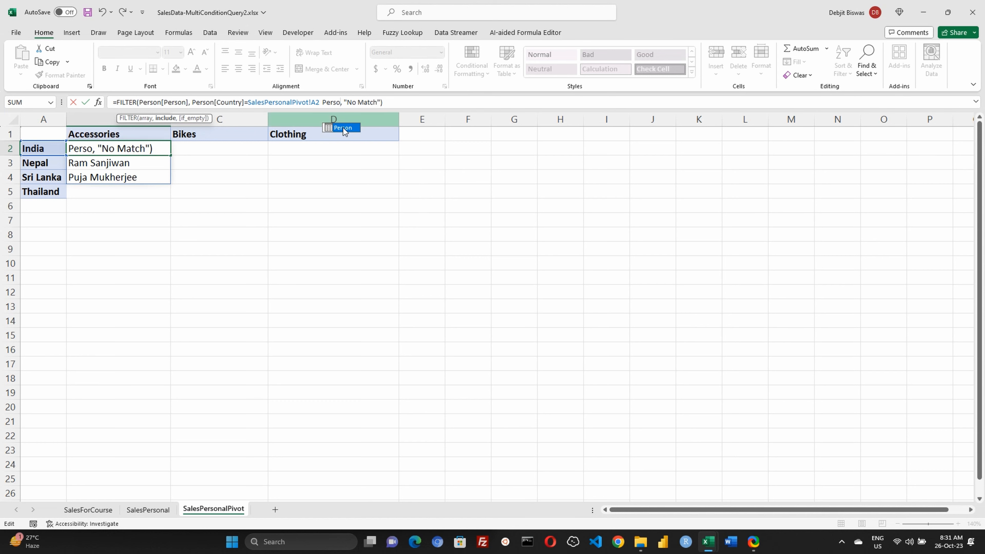
double_click(342, 129)
text([)
double_click(375, 151)
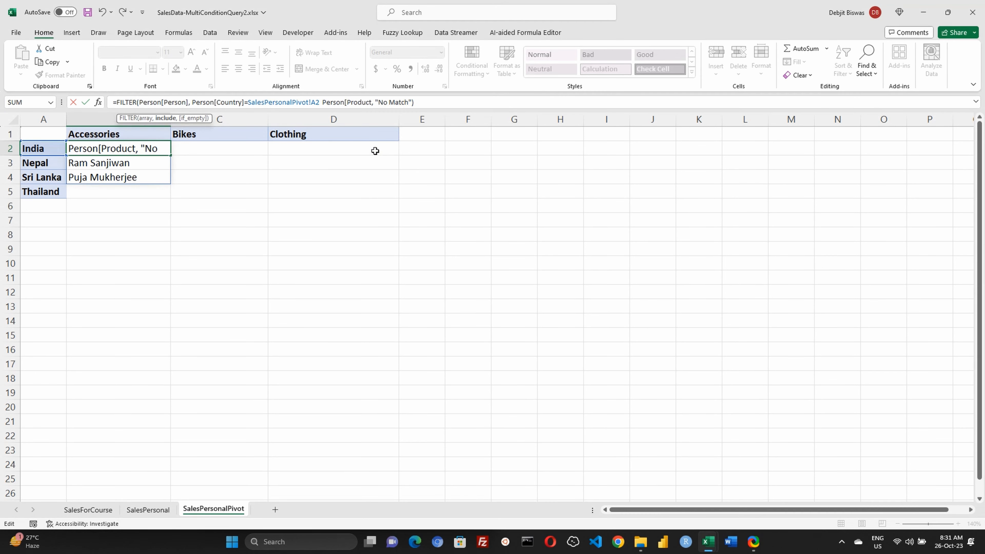
text(]=)
click(118, 134)
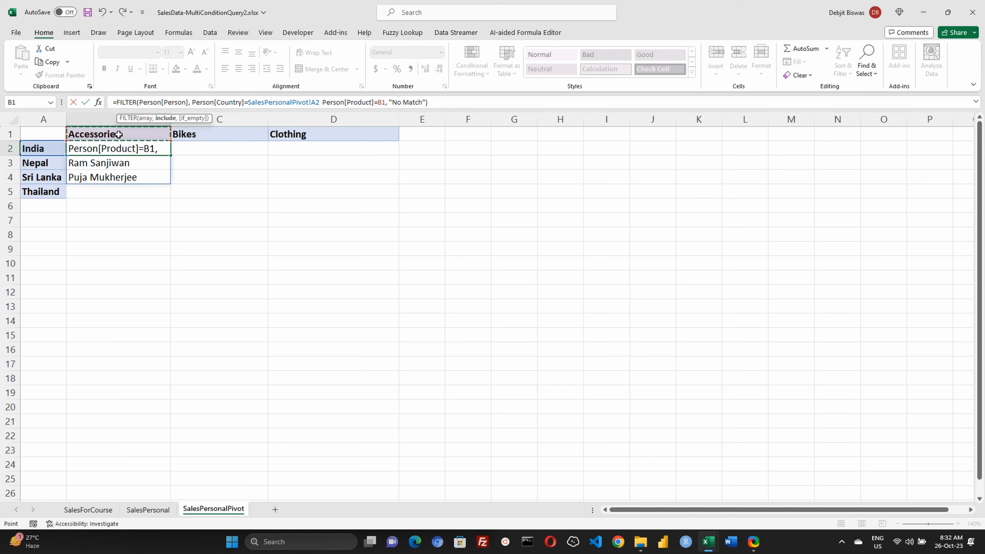
Step: Enclose the country and product conditions in B2 in separate parentheses, multiply them with *, and enter the formula
click(304, 104)
text(*)
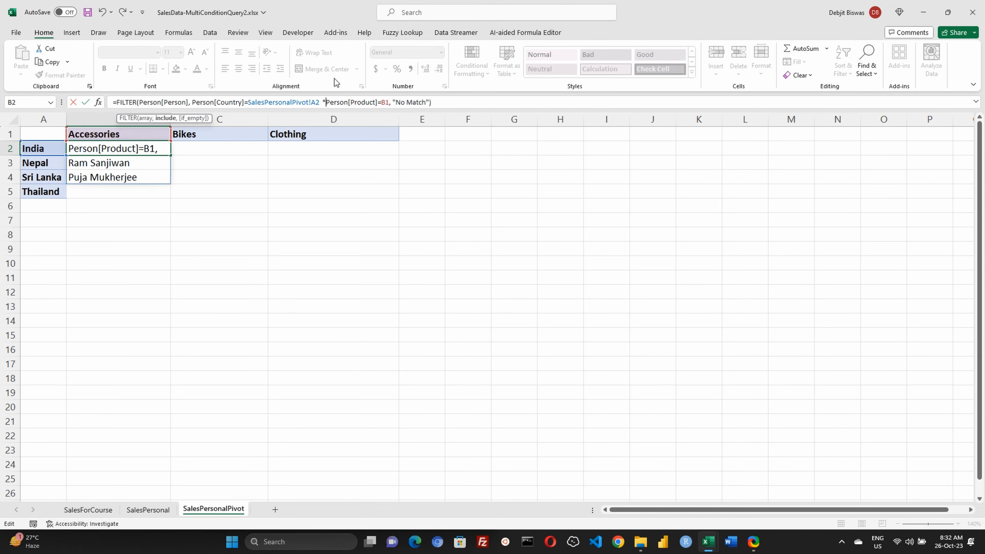
click(238, 100)
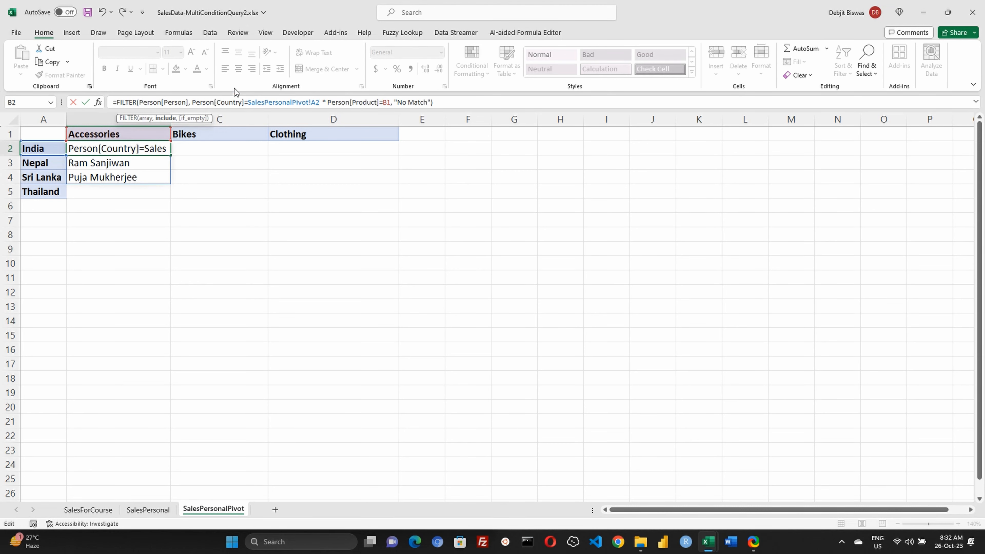
text(()
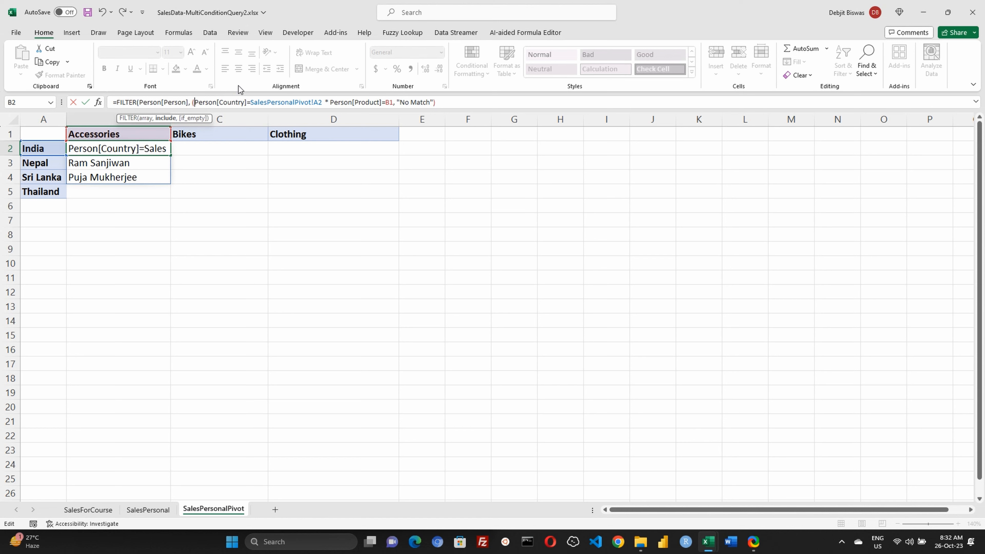
click(323, 102)
text())
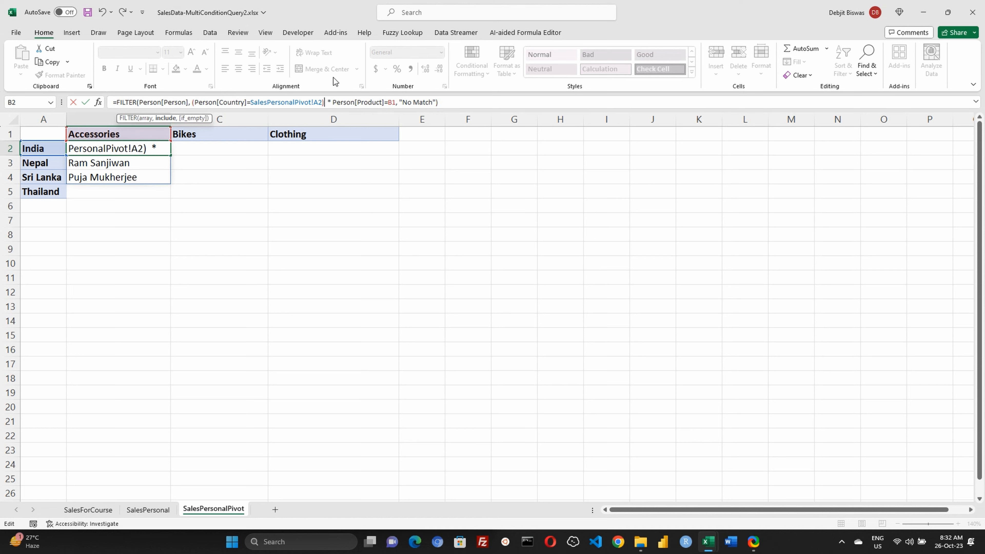
click(333, 102)
text(()
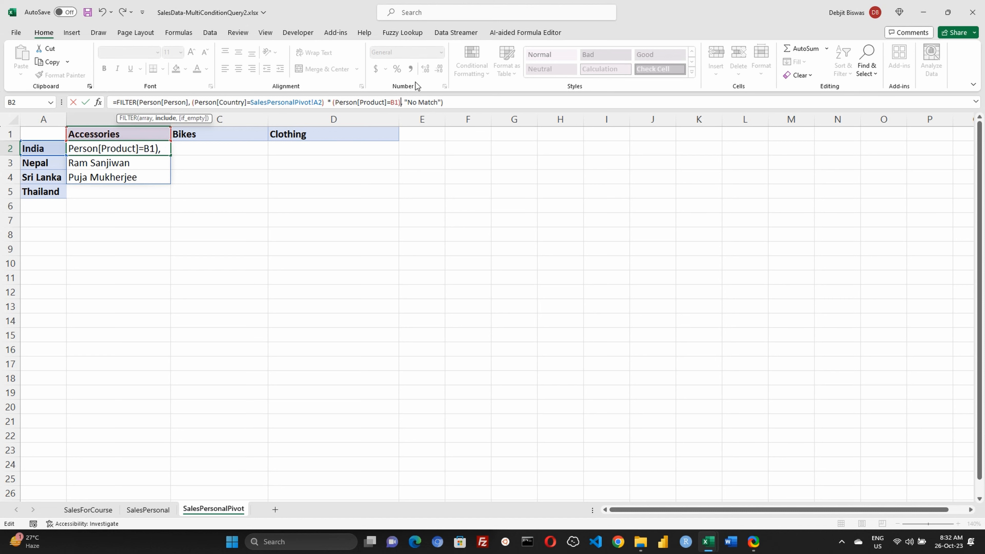
key(Return)
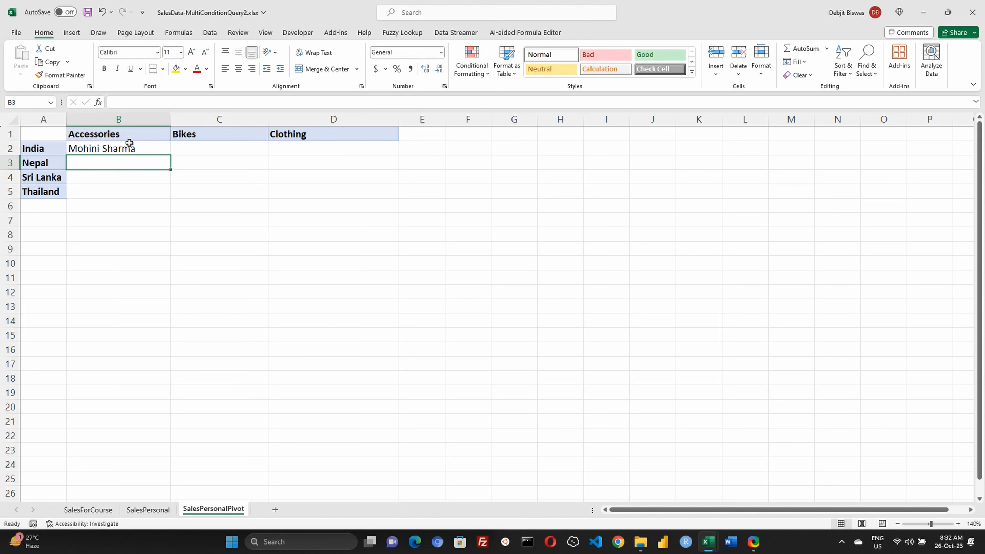
Step: Fill the B2 formula down the Accessories column to B5 and inspect the copied formula in B3
click(132, 150)
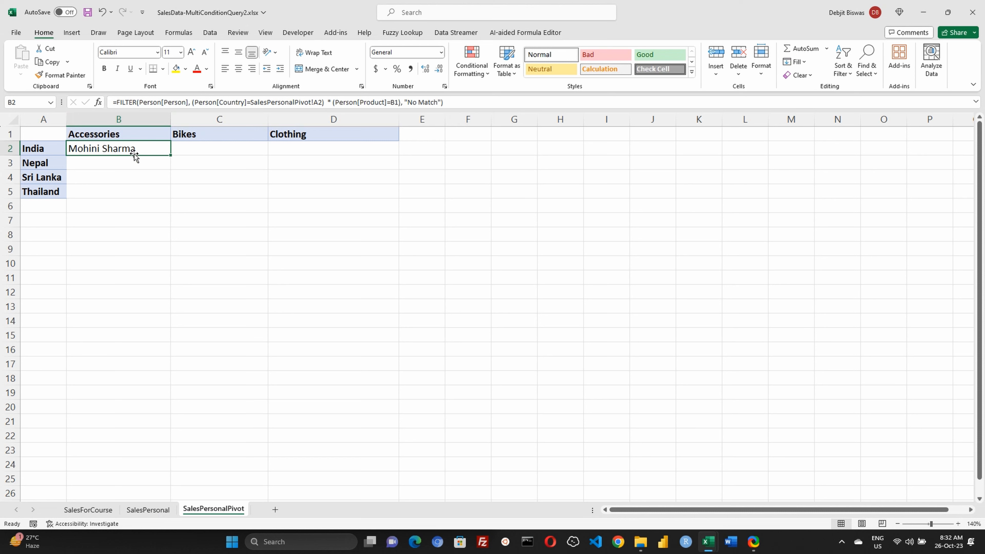
double_click(170, 155)
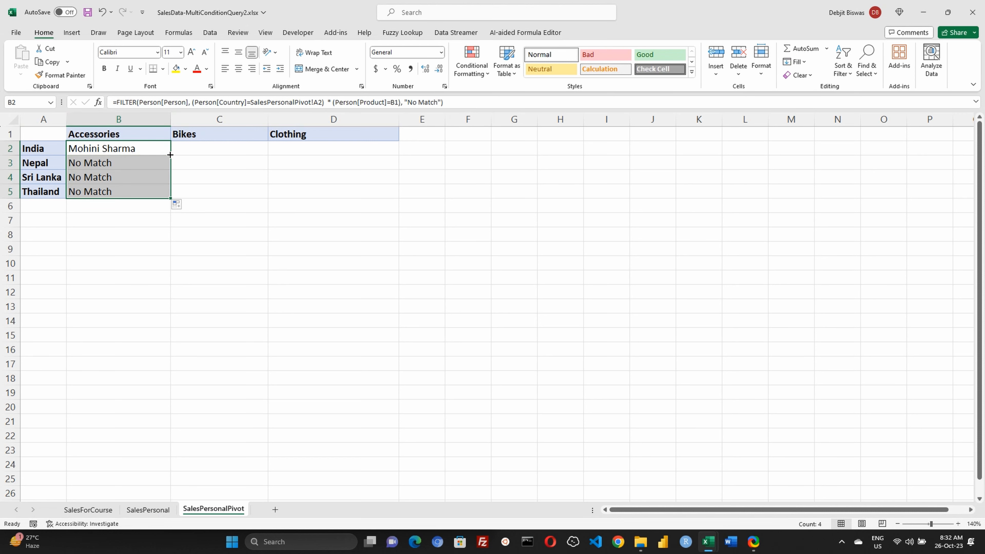
click(137, 152)
click(134, 162)
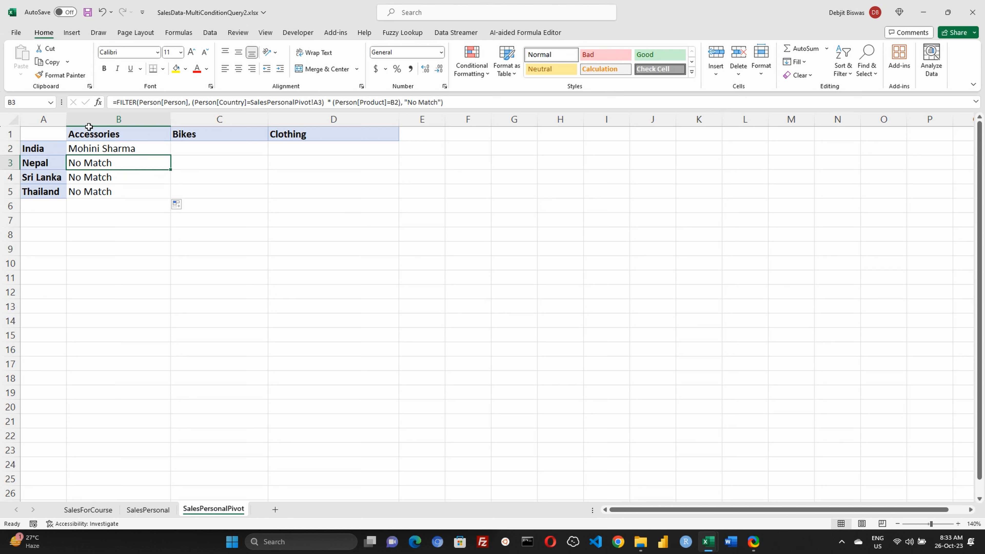
Step: Undo the fill down the Accessories column and make the product reference absolute, $B$1, in the B2 FILTER formula
click(133, 149)
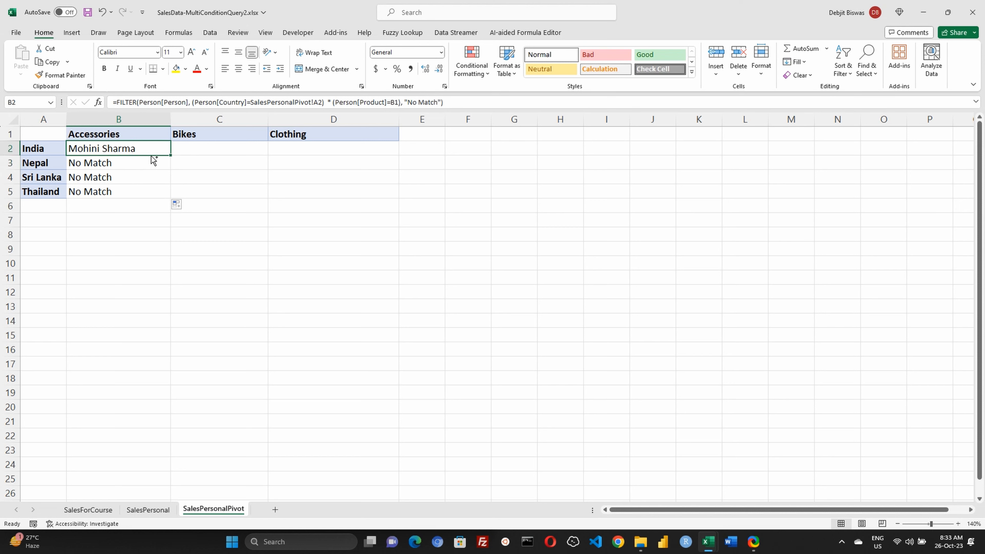
key(ctrl+z)
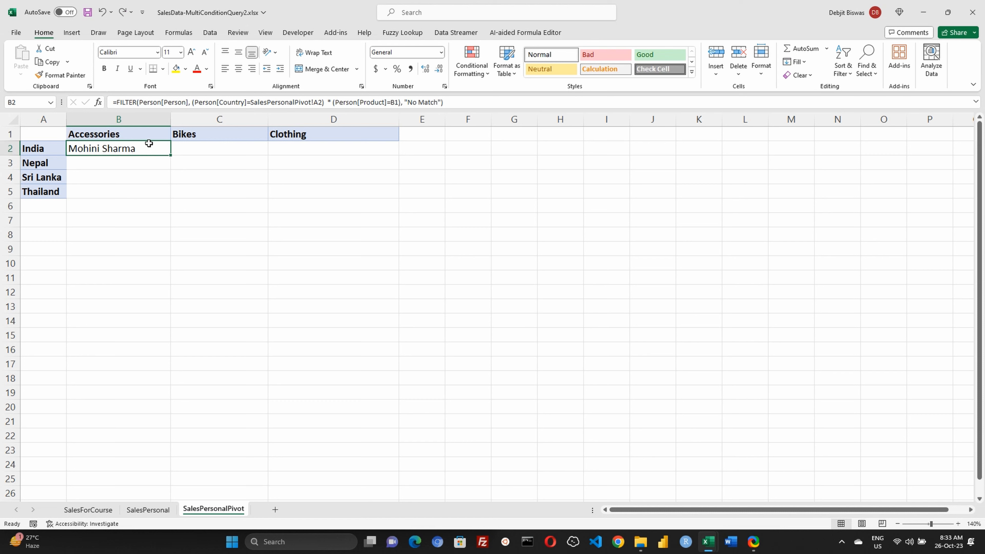
click(391, 103)
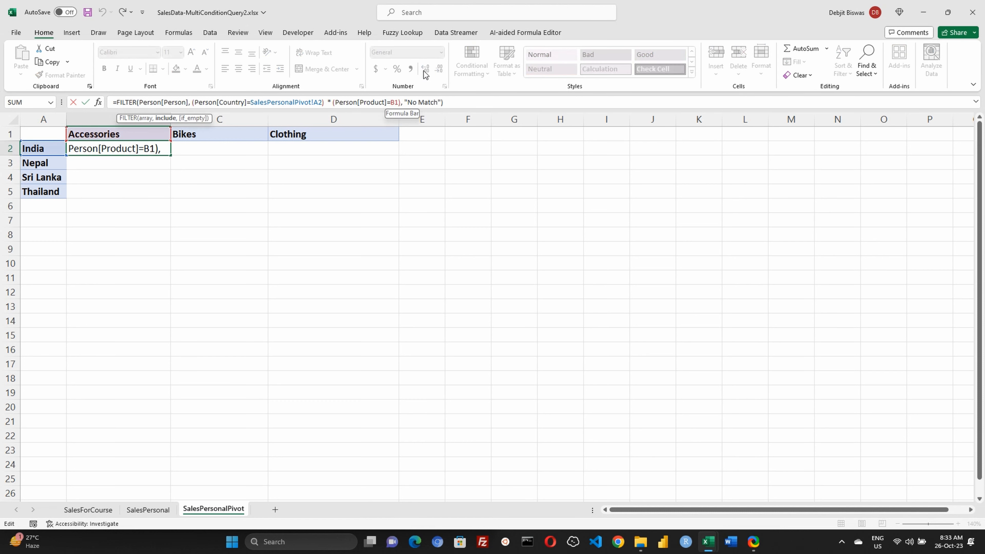
text($)
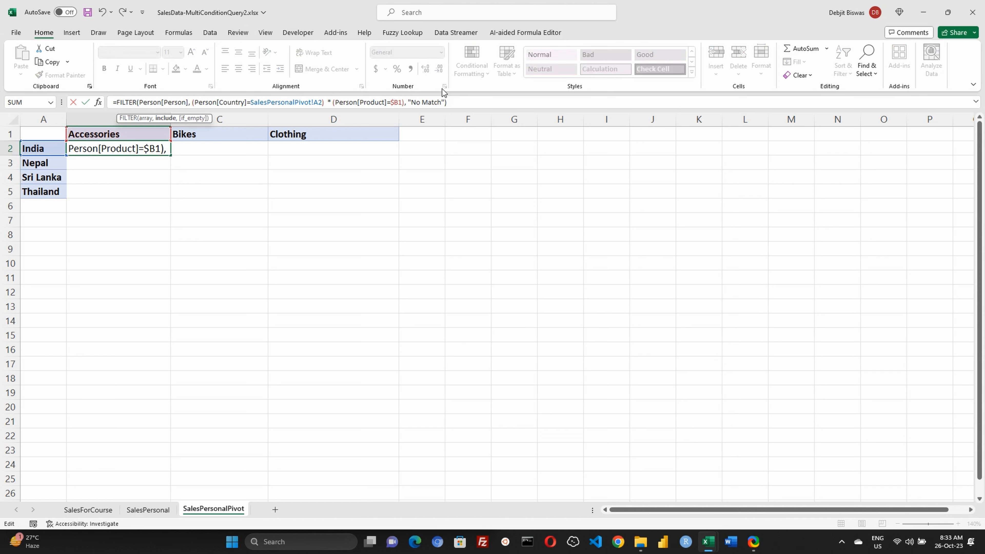
key(Right)
text($)
key(Return)
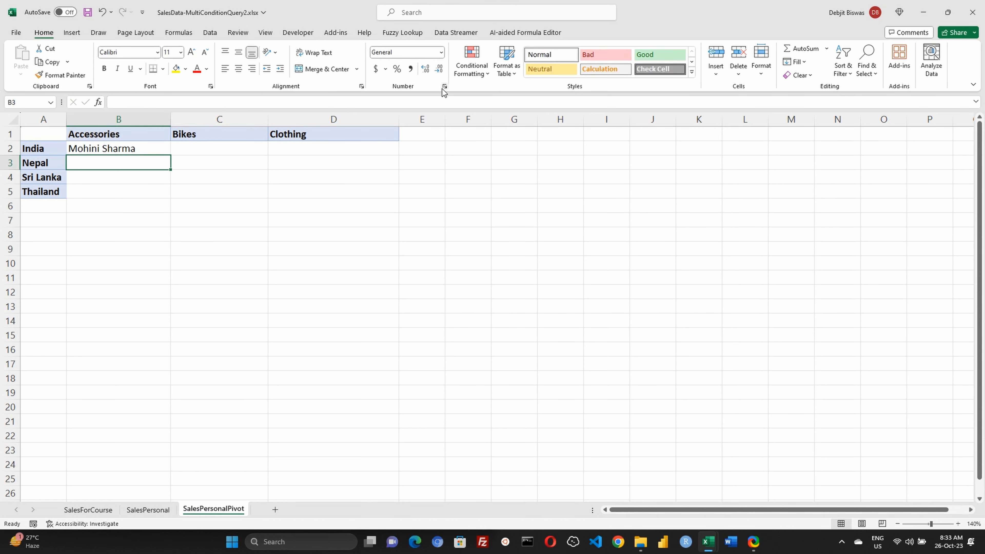
Step: Fill the B2 formula down the Accessories column to B5 and copy the full formula text from B2
click(151, 150)
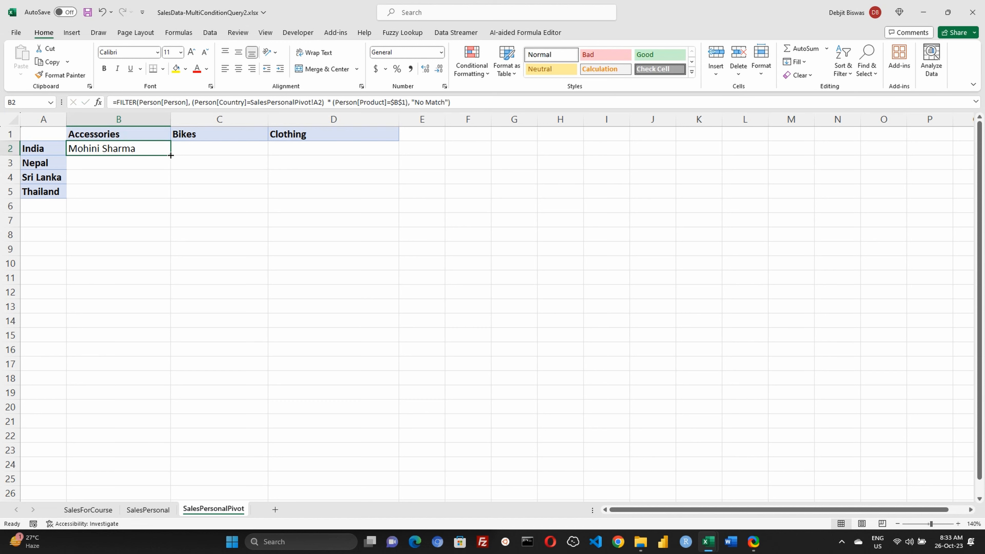
drag(171, 155, 171, 198)
click(78, 147)
drag(450, 102, 81, 102)
key(ctrl+c)
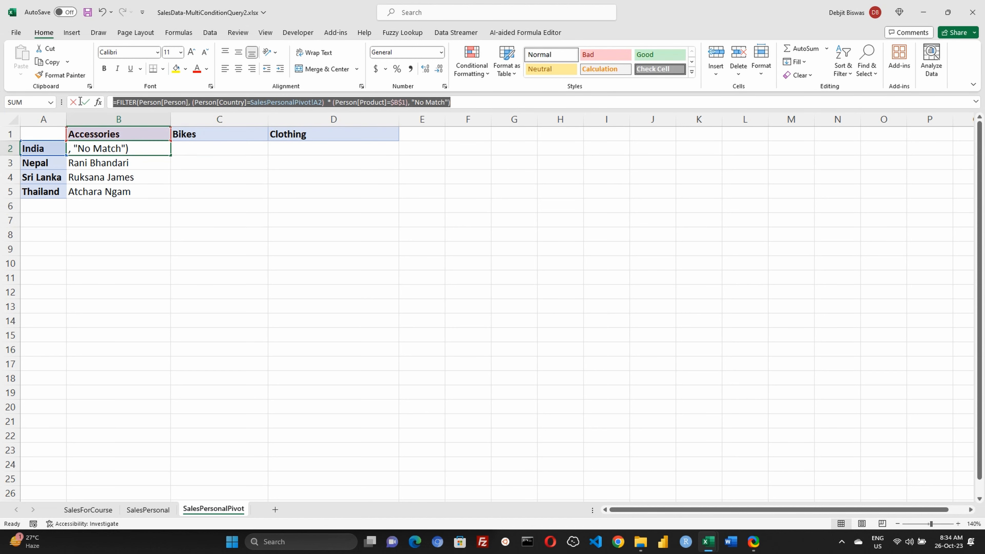
click(73, 102)
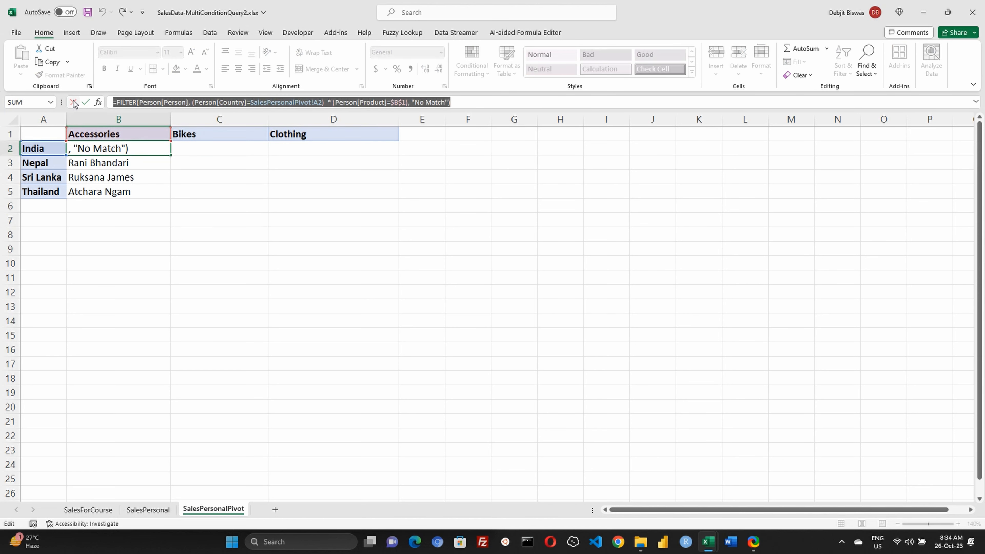
Step: Paste the FILTER formula into C2 with the product reference changed to $C$1, and fill it down the Bikes column to C5
click(234, 151)
click(175, 103)
key(ctrl+v)
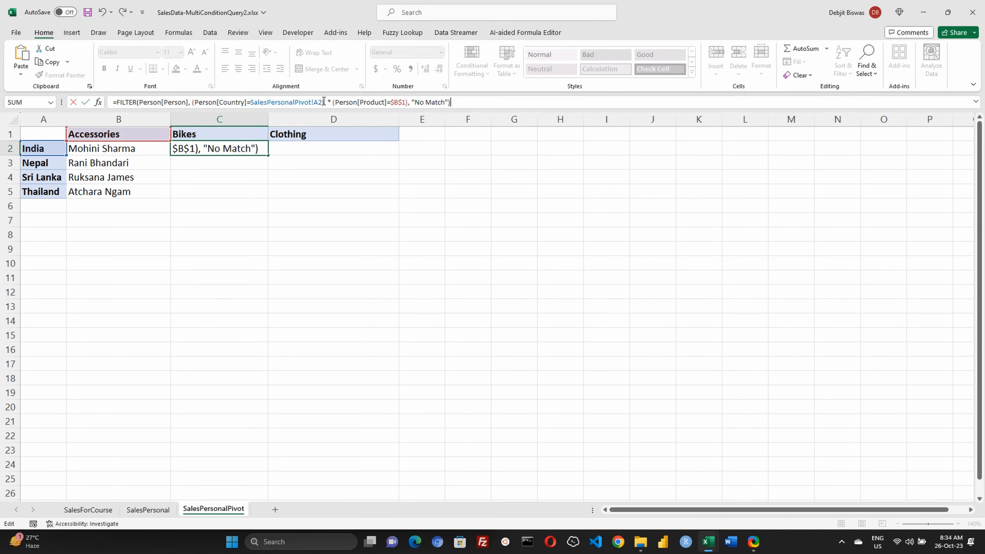
click(399, 103)
key(BackSpace)
text(C)
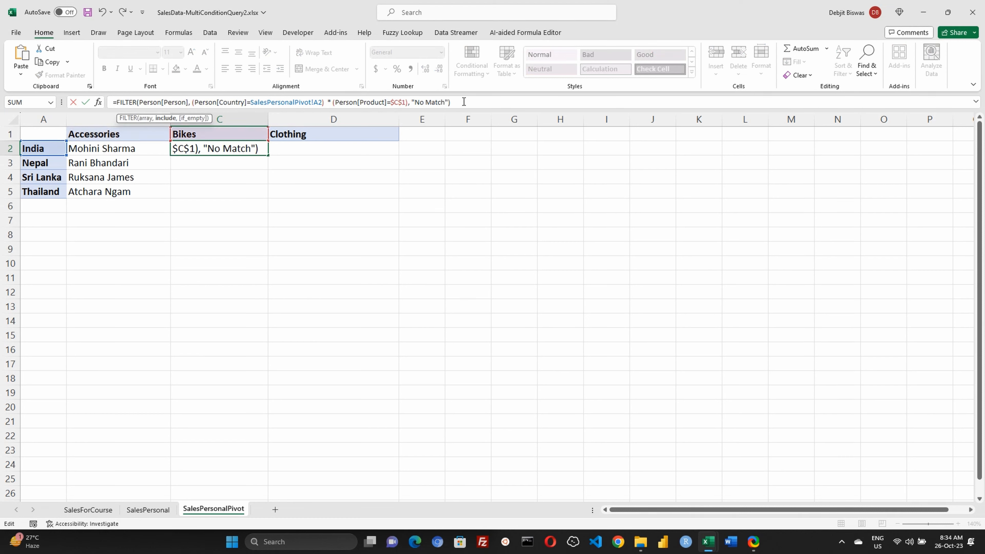
key(Return)
click(217, 148)
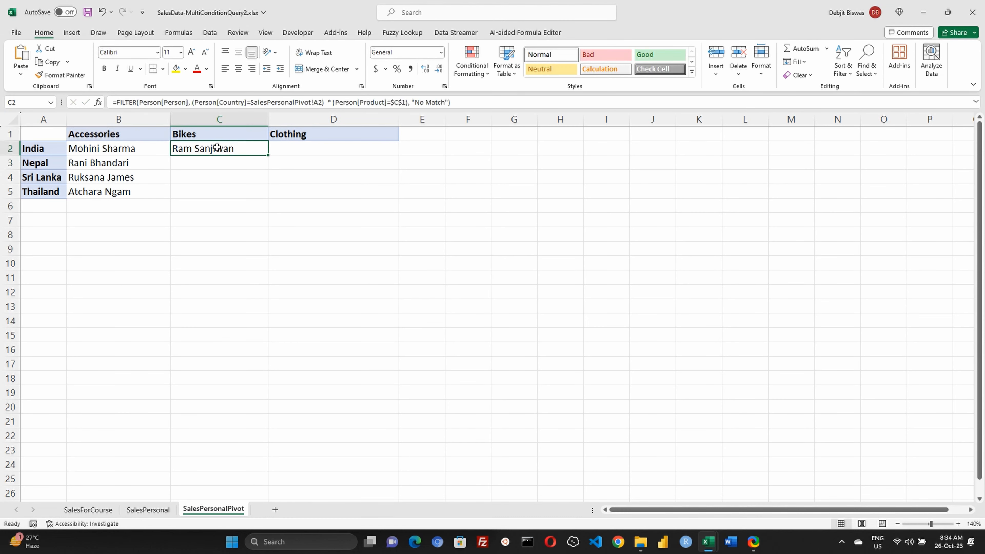
double_click(269, 156)
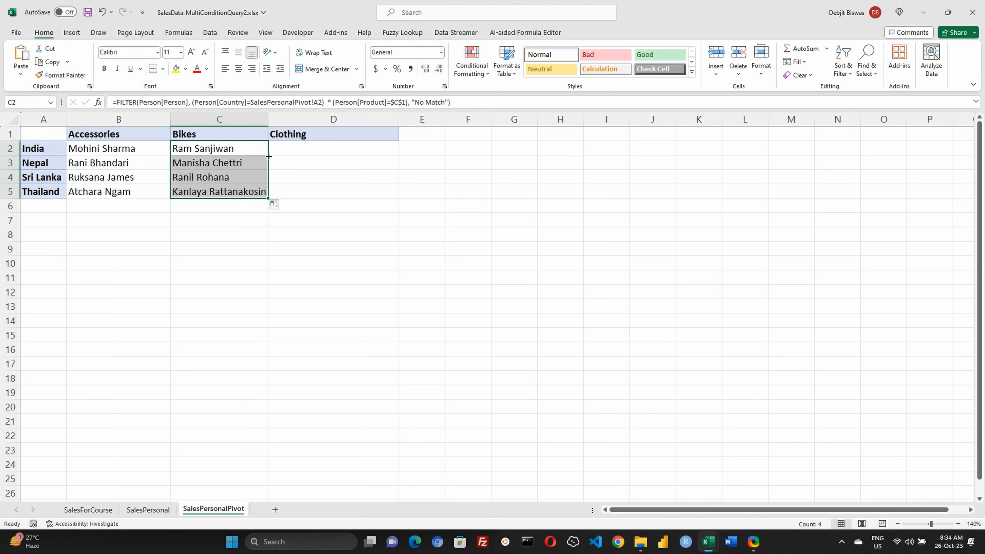
Step: Paste the copied FILTER formula into D2 under Clothing and enter it with the product reference $C$1
click(316, 148)
click(141, 100)
key(ctrl+v)
click(399, 102)
key(BackSpace)
text(C)
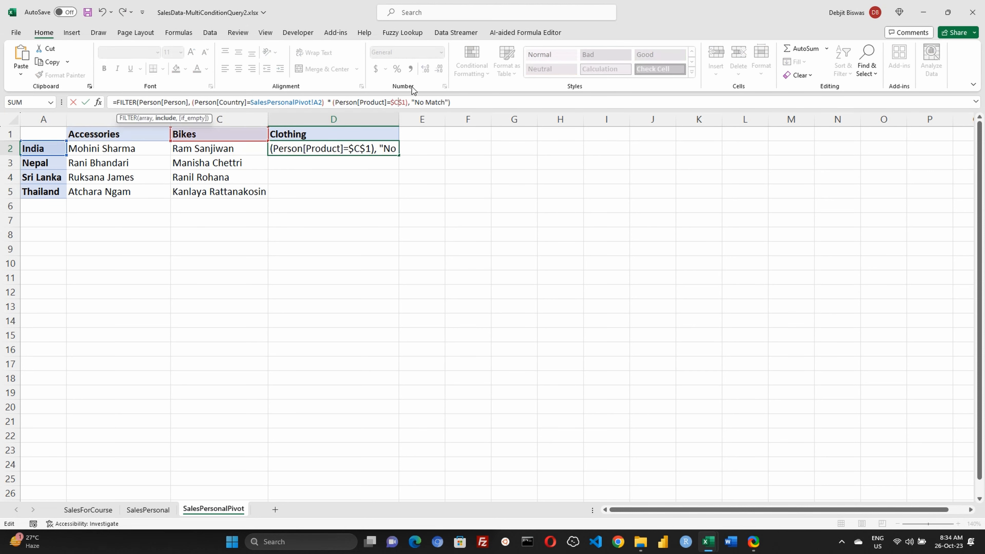
key(Return)
Step: Correct the product reference in D2 to $D$1 and fill the formula down the Clothing column to D5
click(321, 148)
click(399, 102)
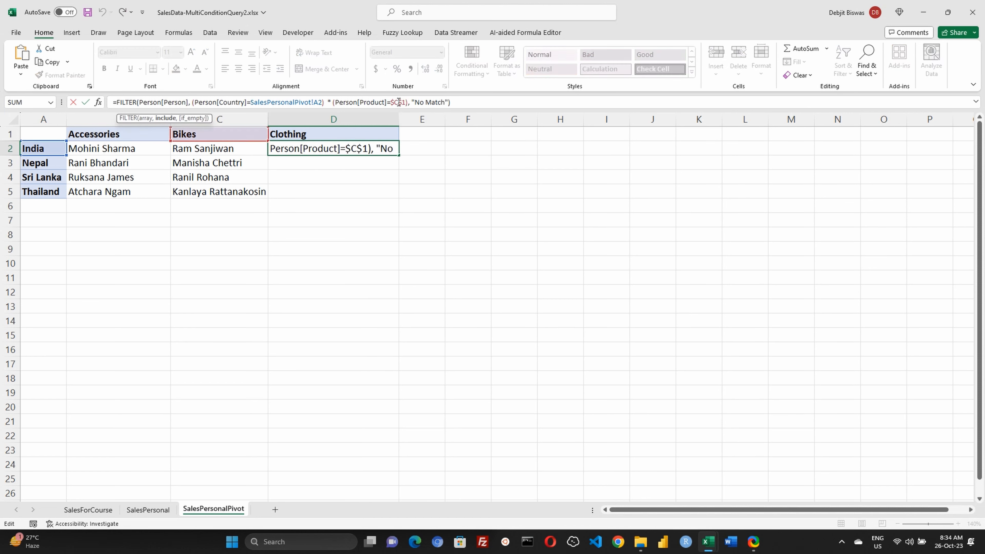
key(BackSpace)
text(D)
key(Return)
click(319, 145)
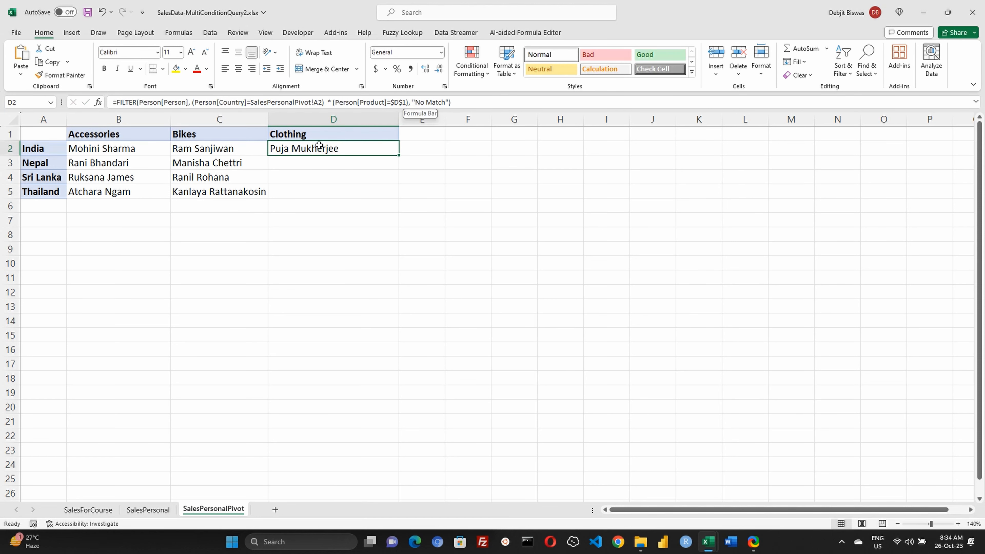
double_click(399, 155)
Step: Compare the names in the country-by-product grid, starting with the India row, with the entries in the SalesPersonal sheet
drag(108, 147, 328, 195)
click(119, 249)
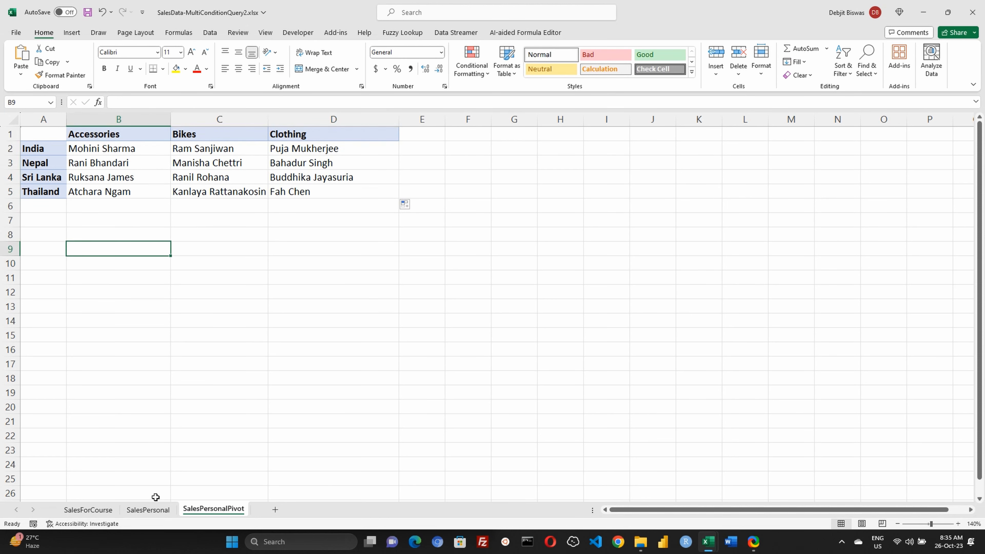
drag(77, 149, 333, 149)
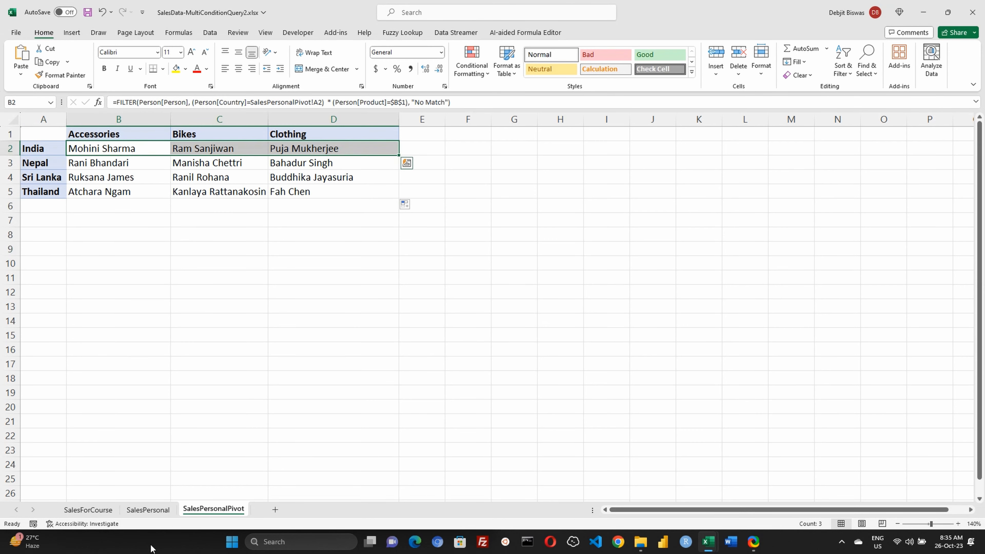
click(147, 510)
drag(58, 202, 70, 235)
click(198, 512)
drag(85, 164, 310, 164)
click(277, 283)
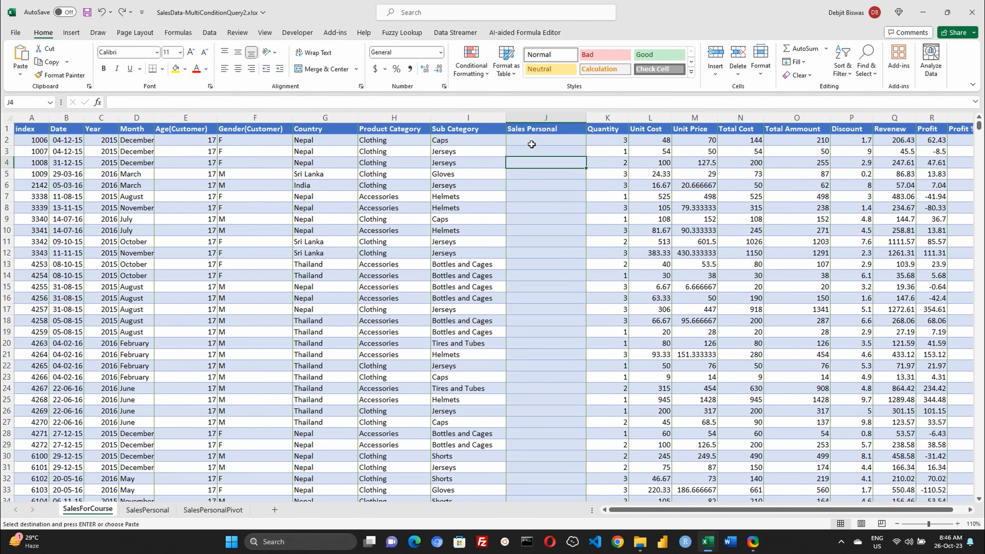
Step: Start a FILTER formula in J2 of the SalesForCourse sheet with Person[Person] as the array to return
text(=FILT)
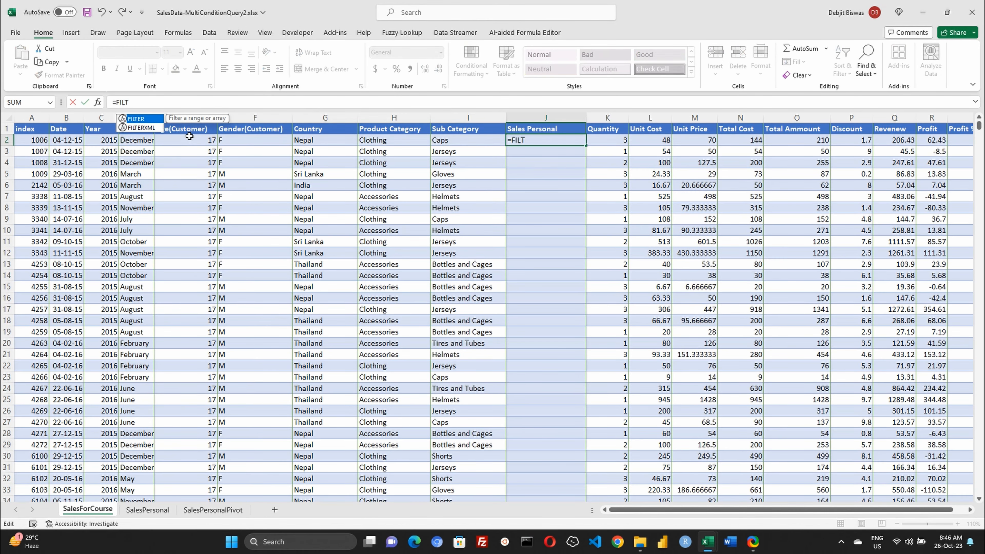
key(Tab)
text(Per)
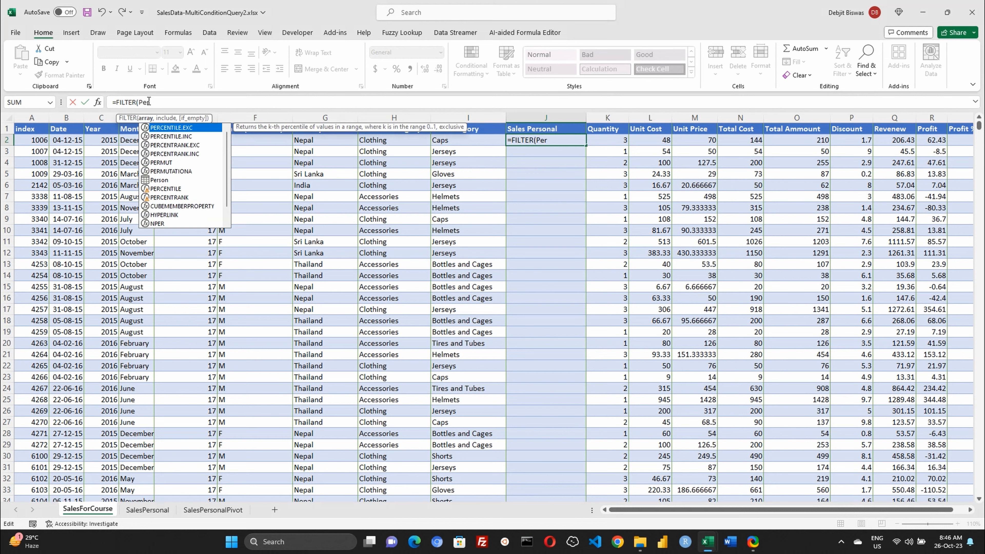
double_click(165, 180)
text([)
key(Tab)
text(],)
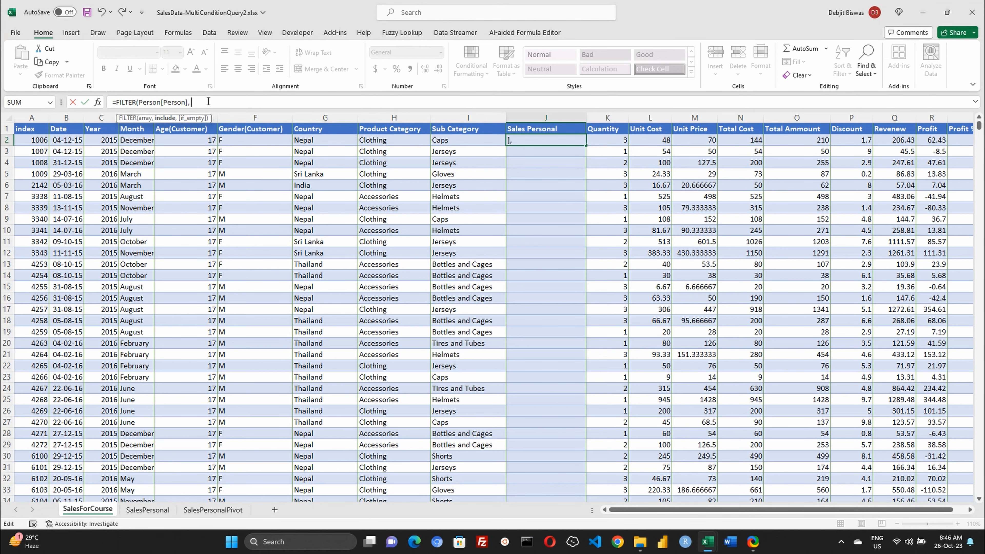
Step: Add the parenthesized country condition (Person[Country]=G2) as the include argument of the J2 FILTER formula
text( Person)
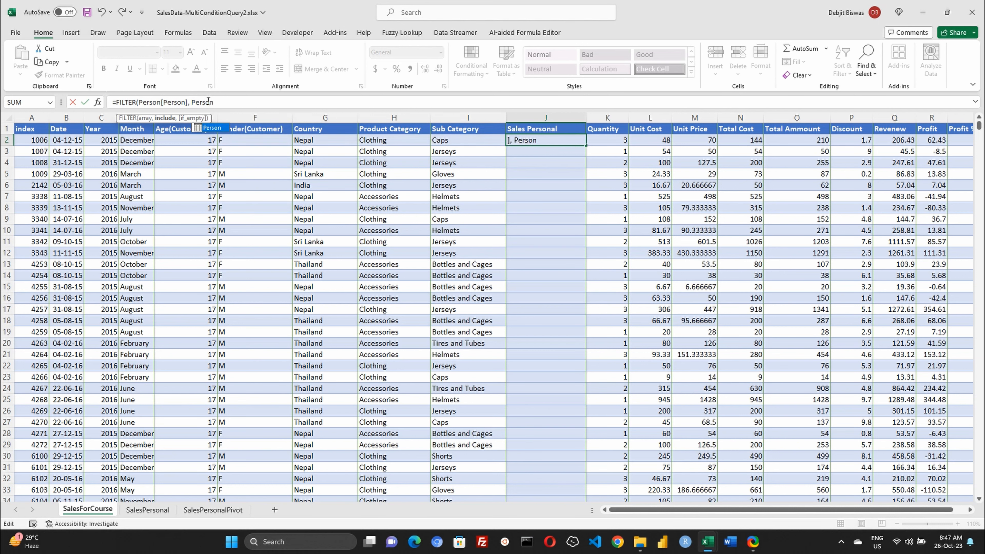
text([)
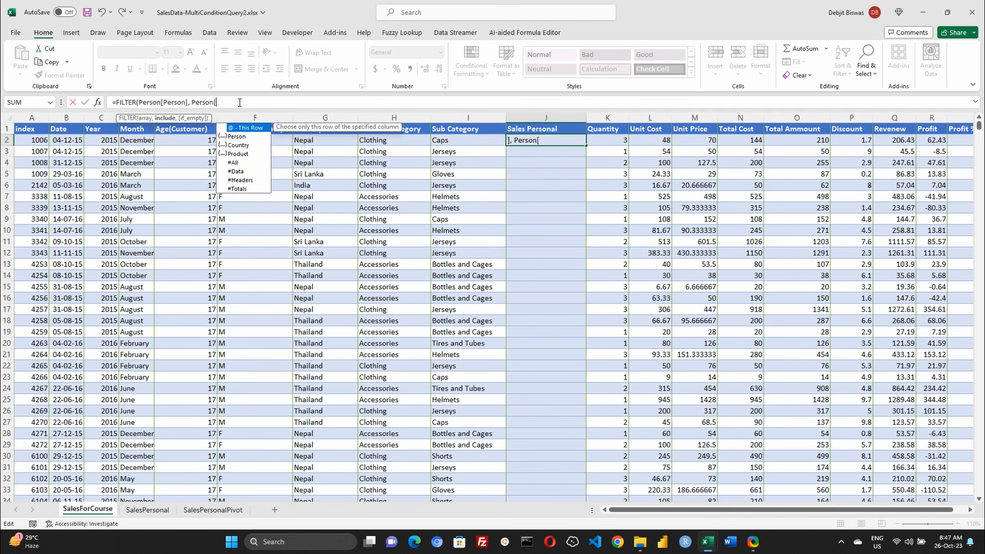
double_click(237, 145)
text(])
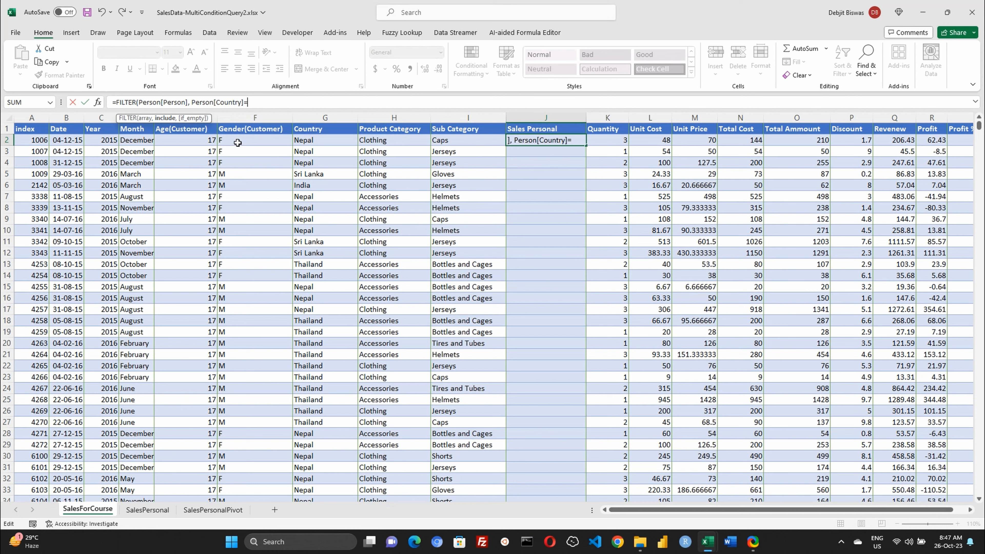
text(=)
key(Left)
key(Left)
key(Left)
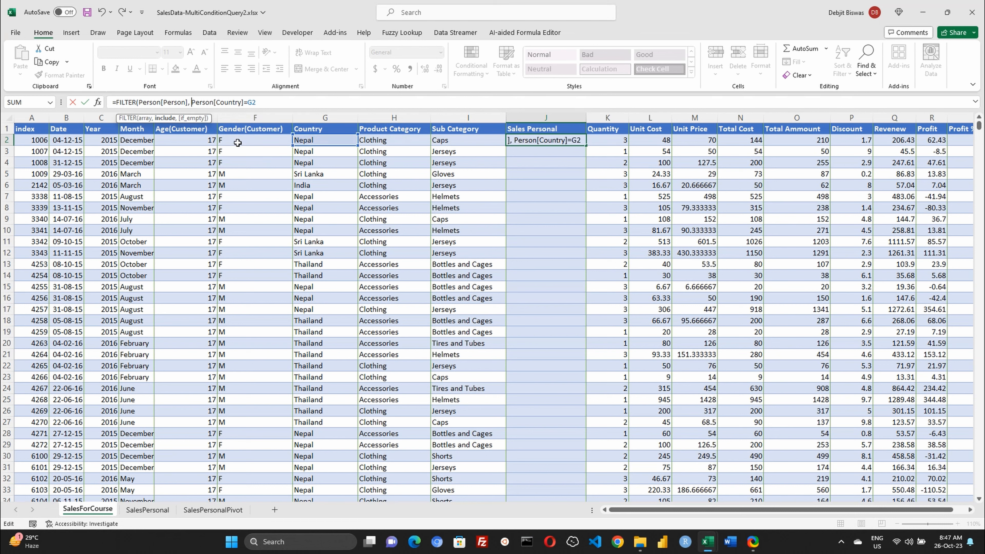
text((Person[Country]=G2))
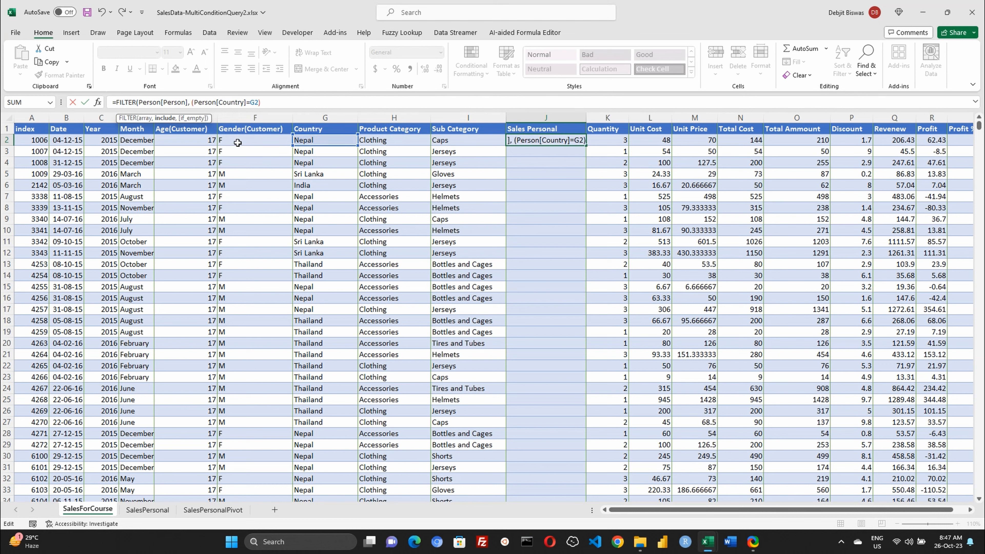
Step: Multiply the country condition by (Person[Product]=H2), add "No Result" as the if-empty value, and enter the J2 formula
text( * (Per)
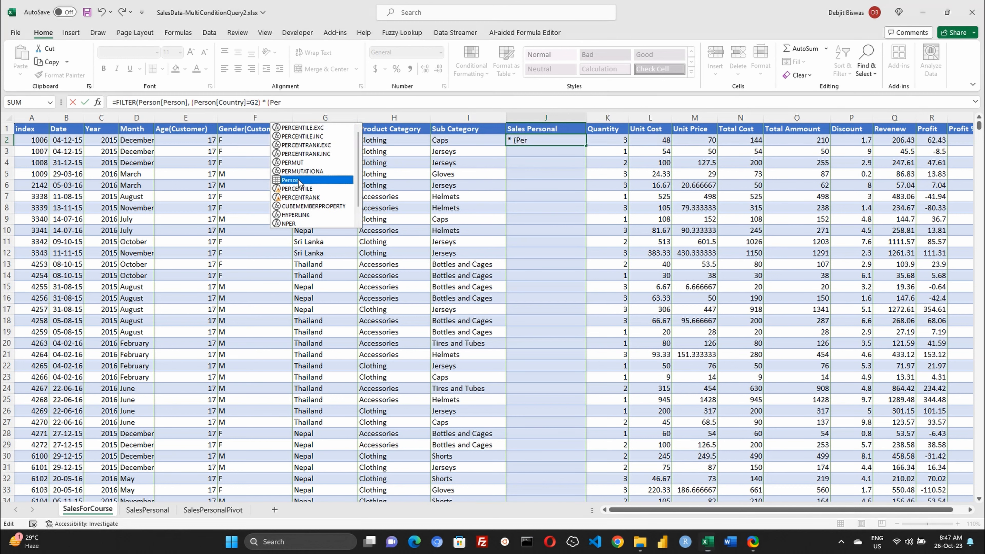
text(son[Product]=)
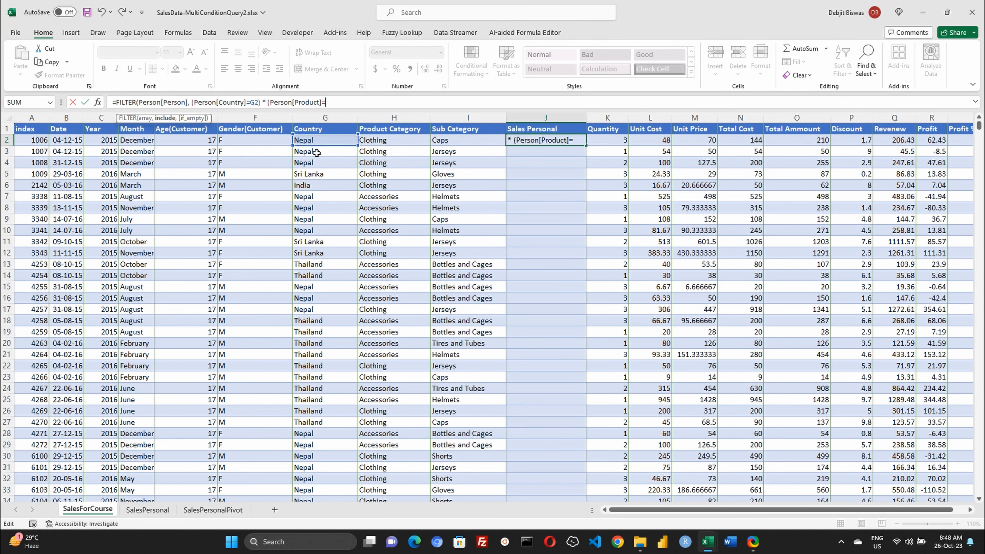
text(H2), ")
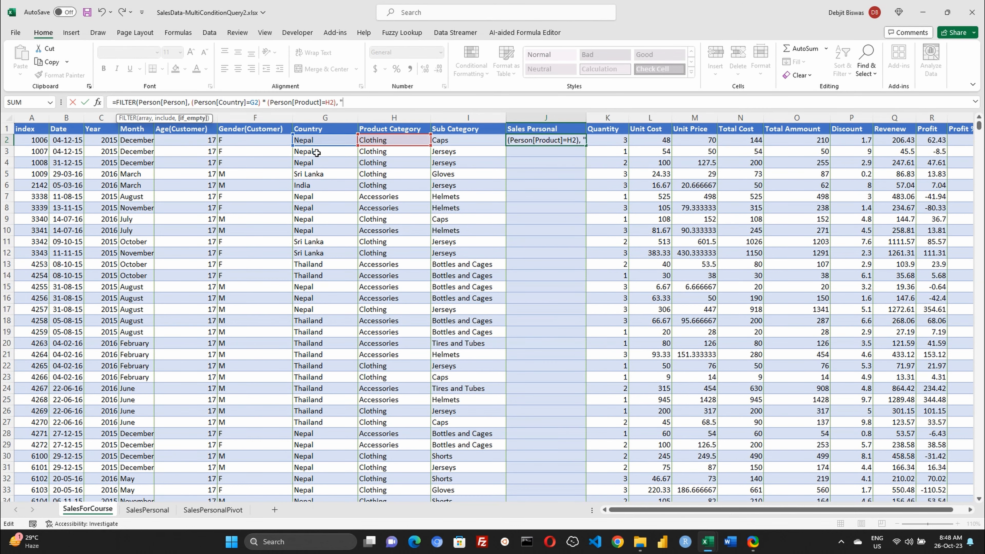
text(No Result"))
key(Return)
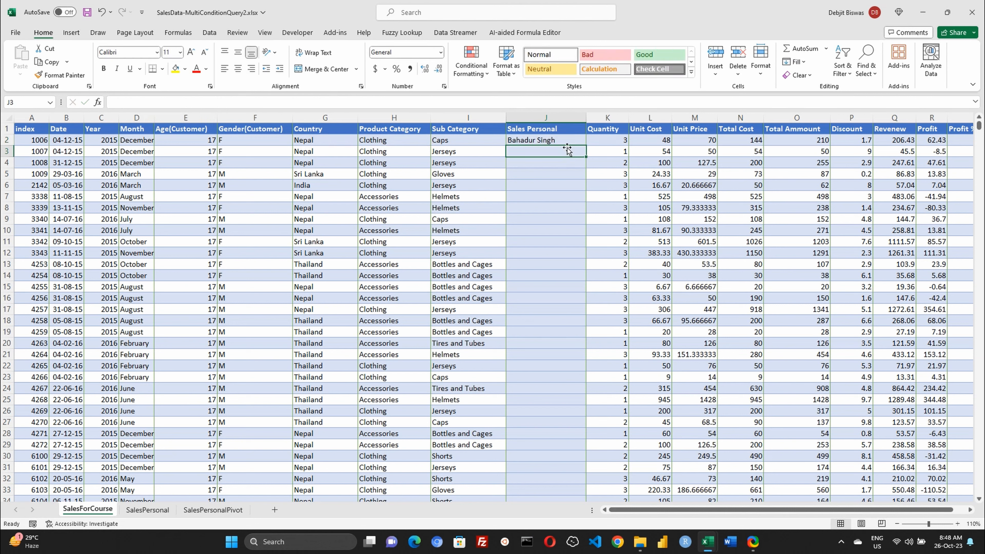
Step: Fill the J2 formula down the whole Sales Personal column and inspect the copied formula in J5
click(567, 139)
double_click(586, 147)
click(409, 176)
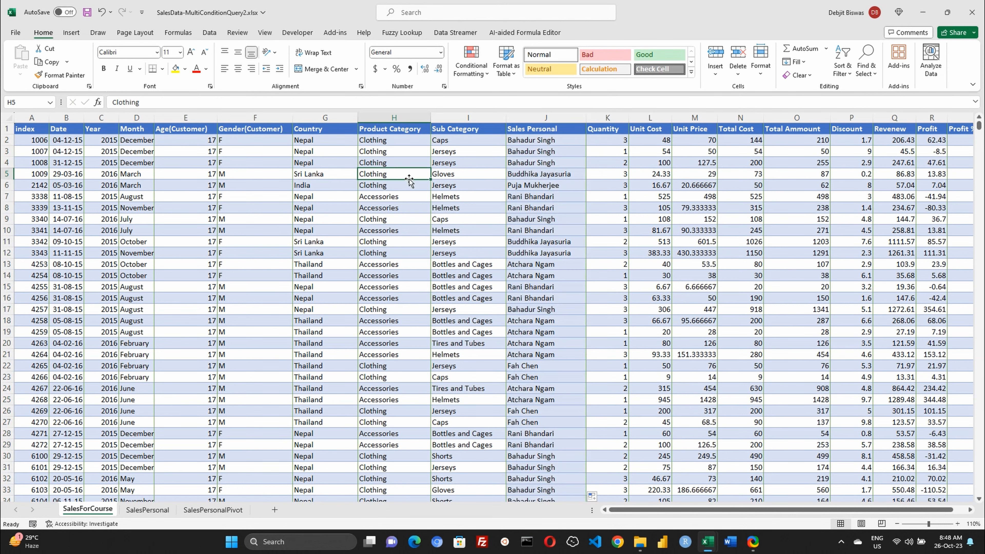
click(565, 178)
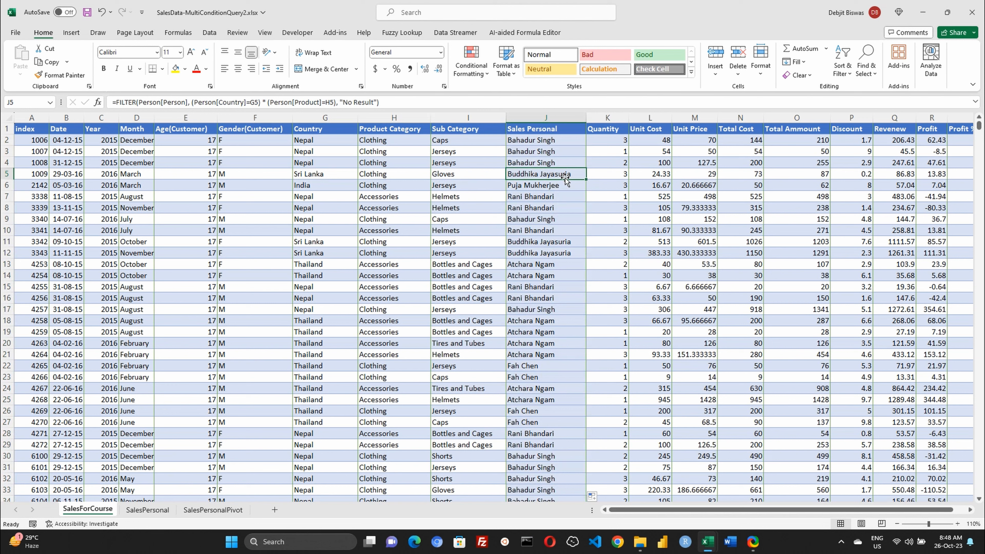